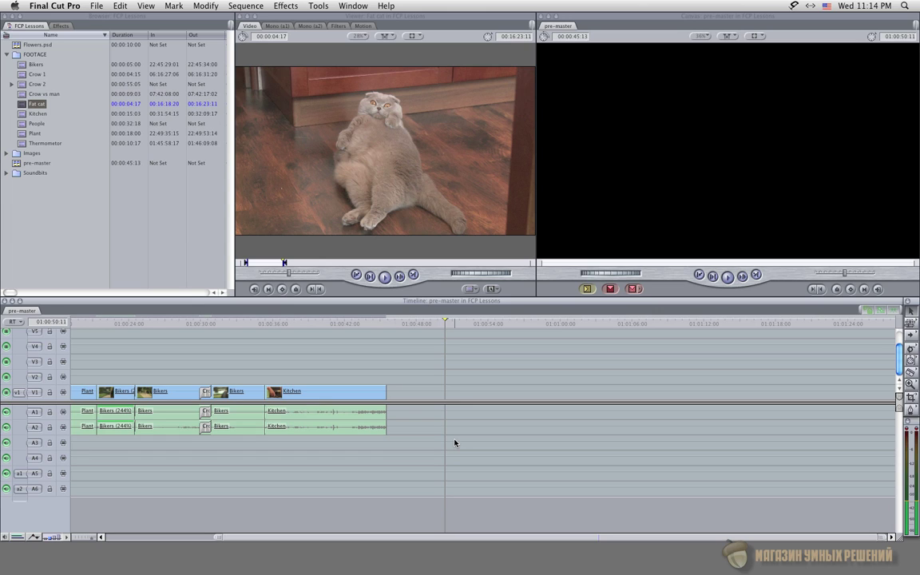
# Select the Kitchen, Plant and second Bikers clips one after another together with their linked audio.
pyautogui.click(345, 394)
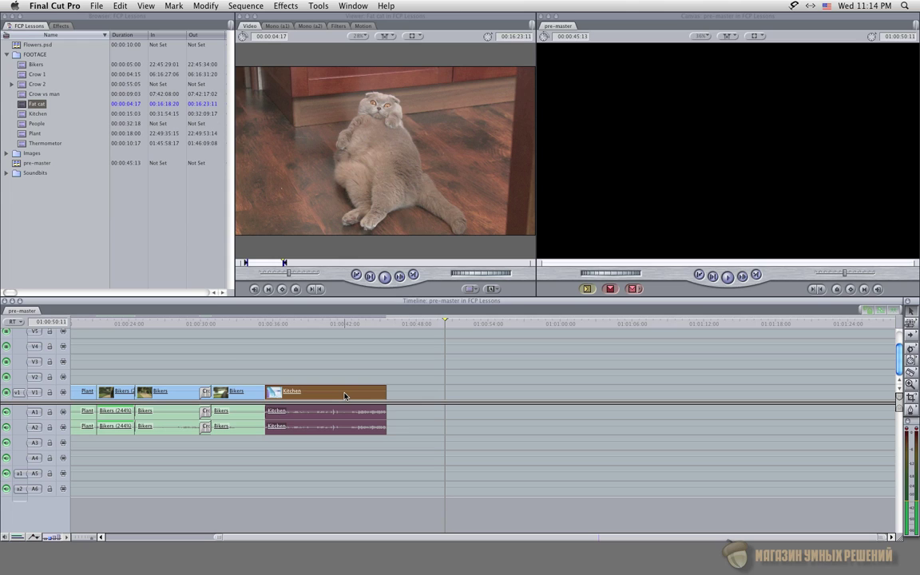
pyautogui.hscroll(-5, 344, 394)
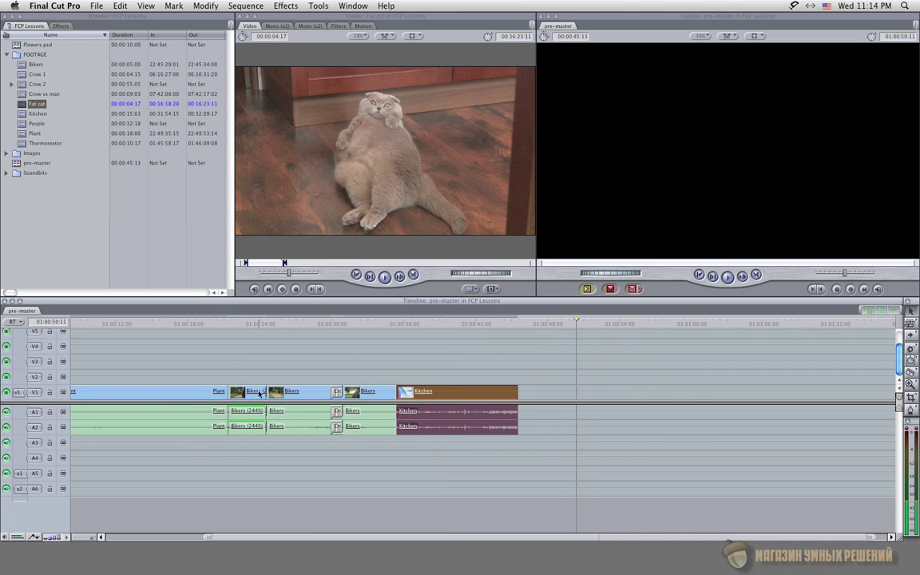
pyautogui.click(198, 393)
pyautogui.click(297, 393)
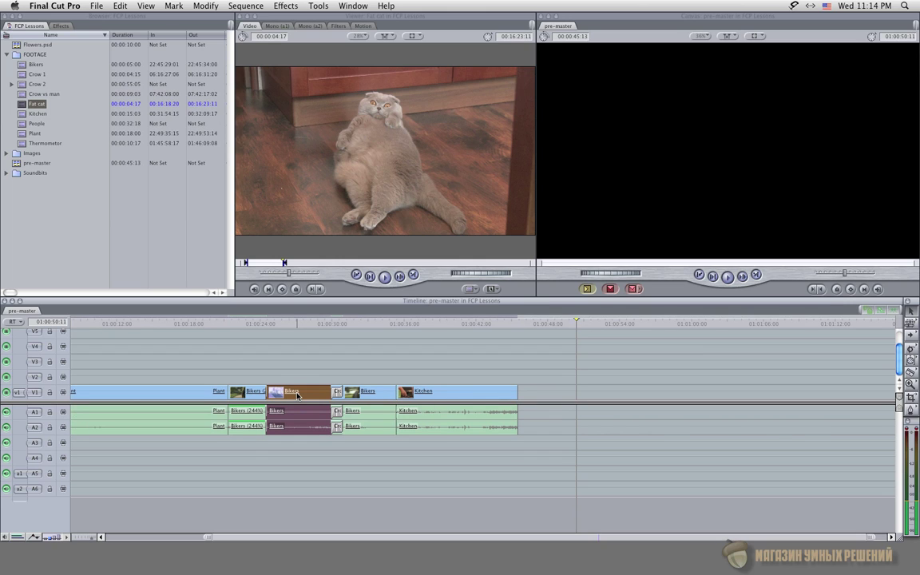
# Turn off Linked Selection and individually select the Kitchen video, the last Bikers clip's A1 audio, and Plant's A2 audio and video.
pyautogui.click(880, 311)
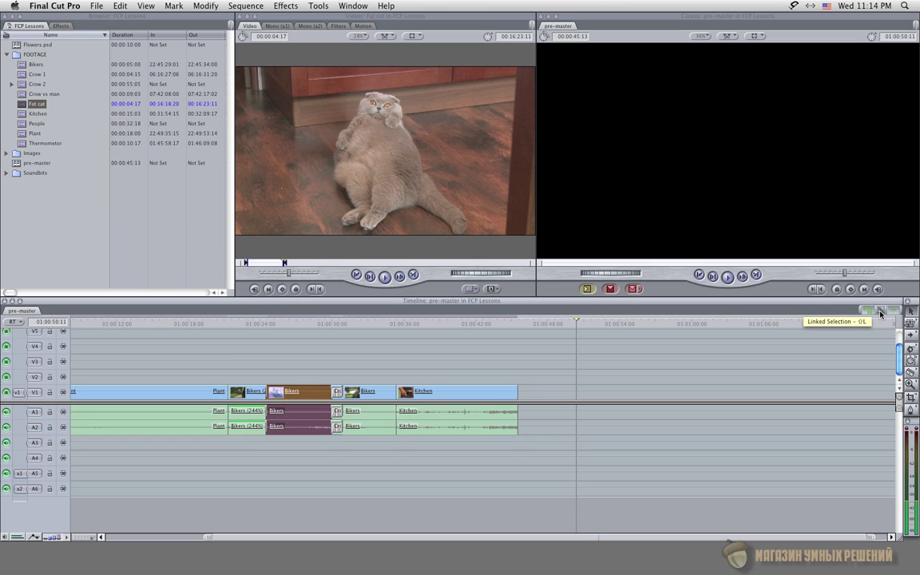
pyautogui.click(617, 394)
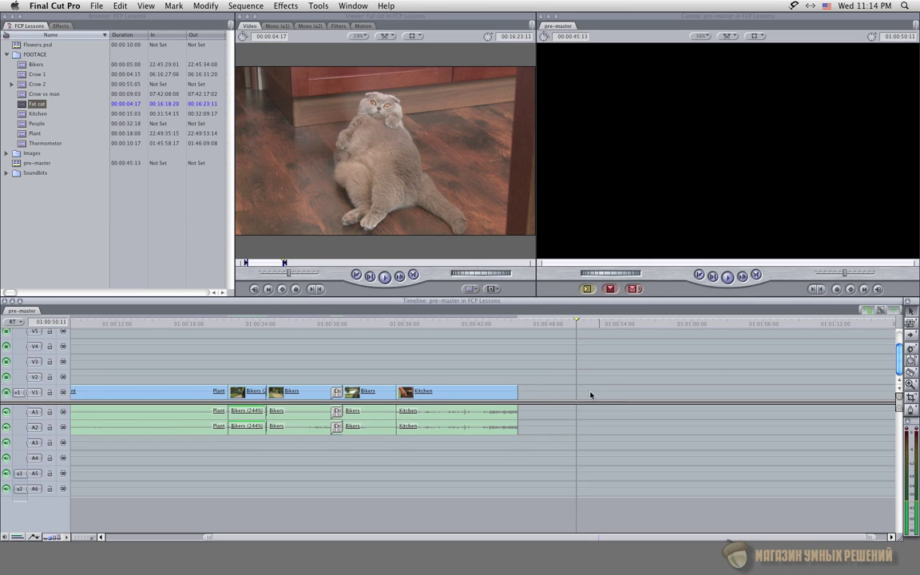
pyautogui.click(413, 393)
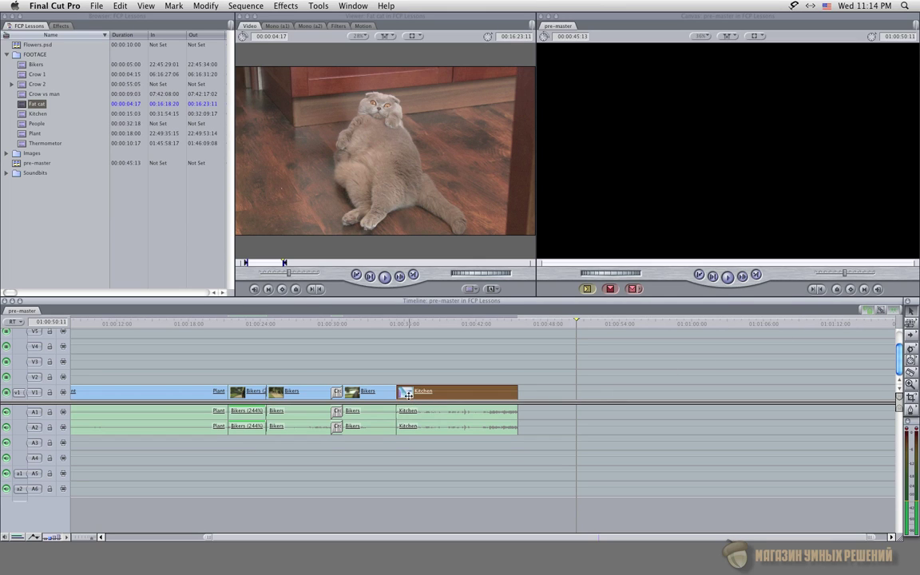
pyautogui.click(363, 412)
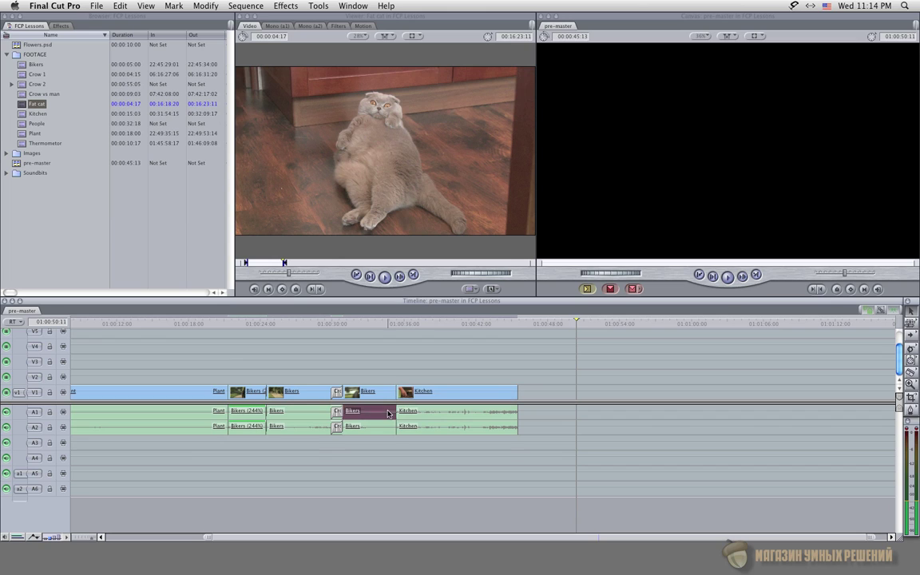
pyautogui.click(192, 427)
pyautogui.click(195, 394)
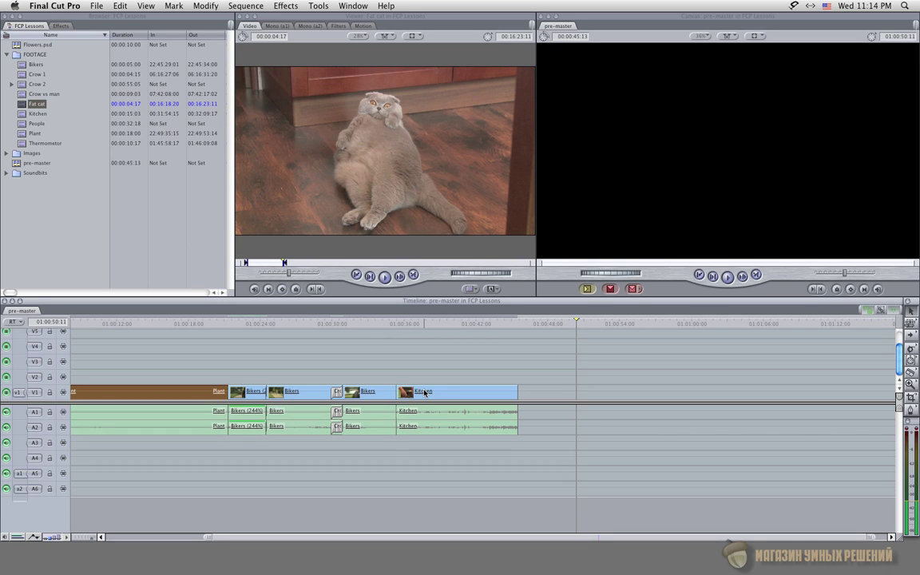
# Marquee-select Kitchen's video and audio, extend the marquee selection to everything from Bikers (244%) onward, deselect and re-enable Linked Selection.
pyautogui.moveTo(423, 365); pyautogui.dragTo(510, 436)
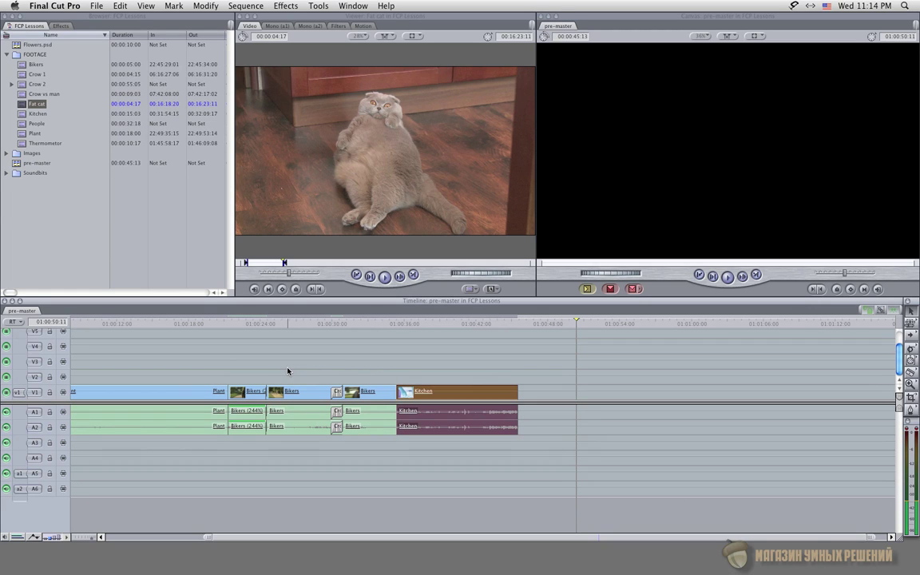
pyautogui.moveTo(242, 370); pyautogui.dragTo(451, 440)
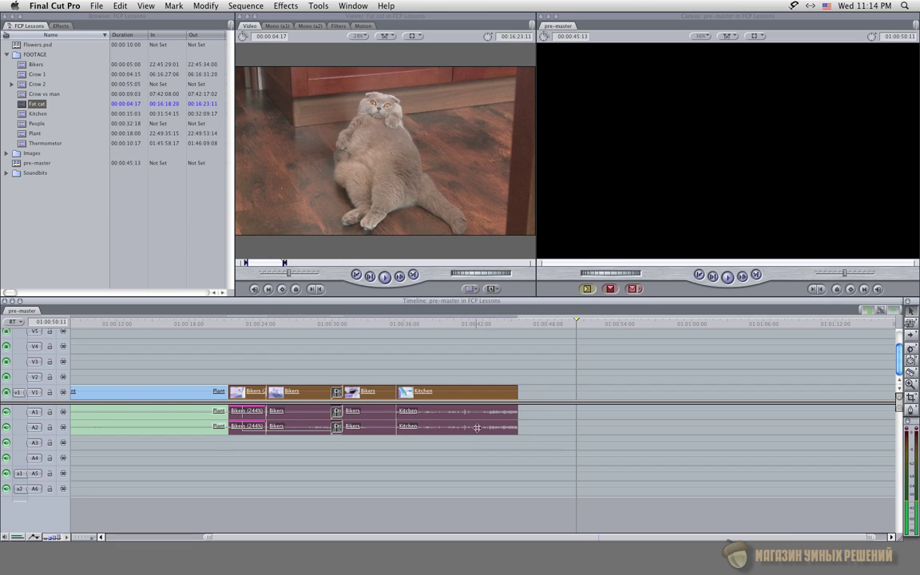
pyautogui.click(499, 364)
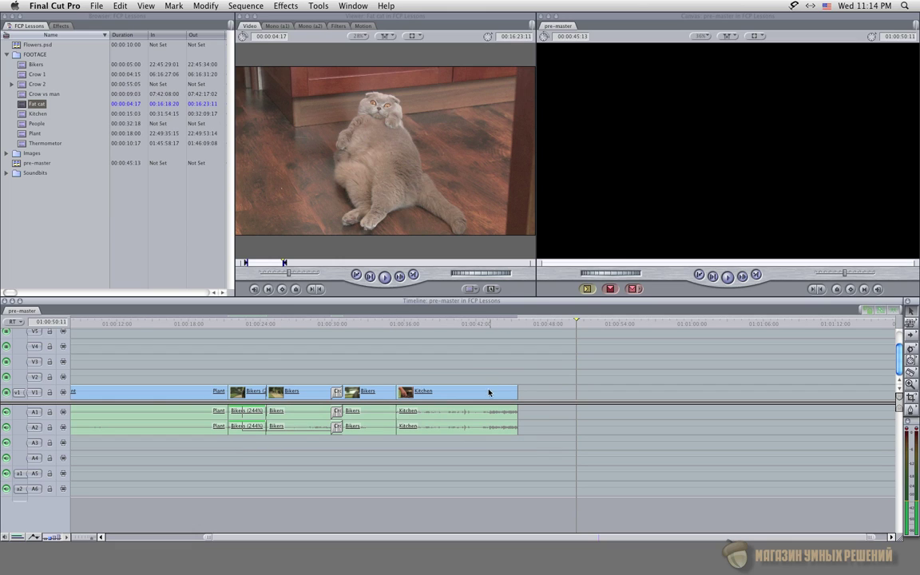
# Unlink the Kitchen clip's video and audio, and select its V1, A2 and A1 items separately.
pyautogui.click(489, 392)
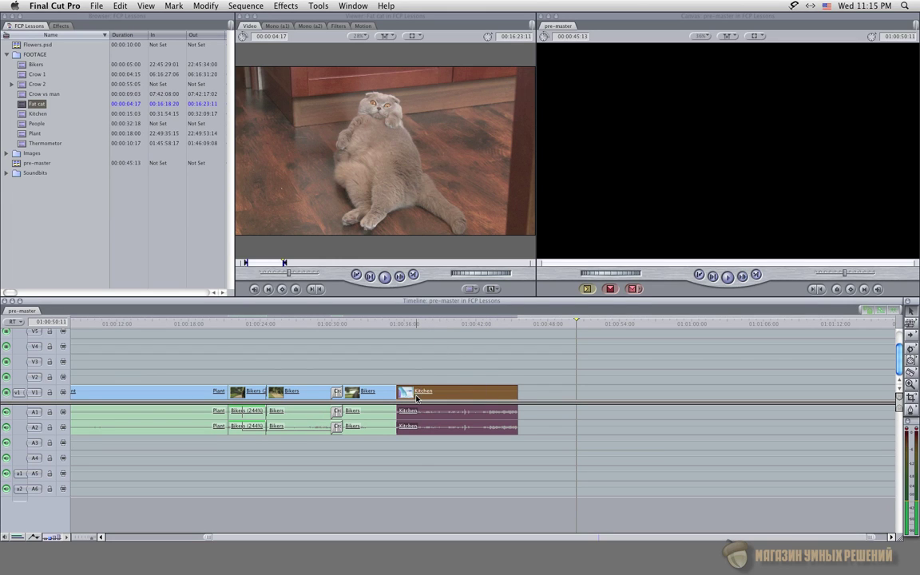
pyautogui.hotkey('shift', 't')
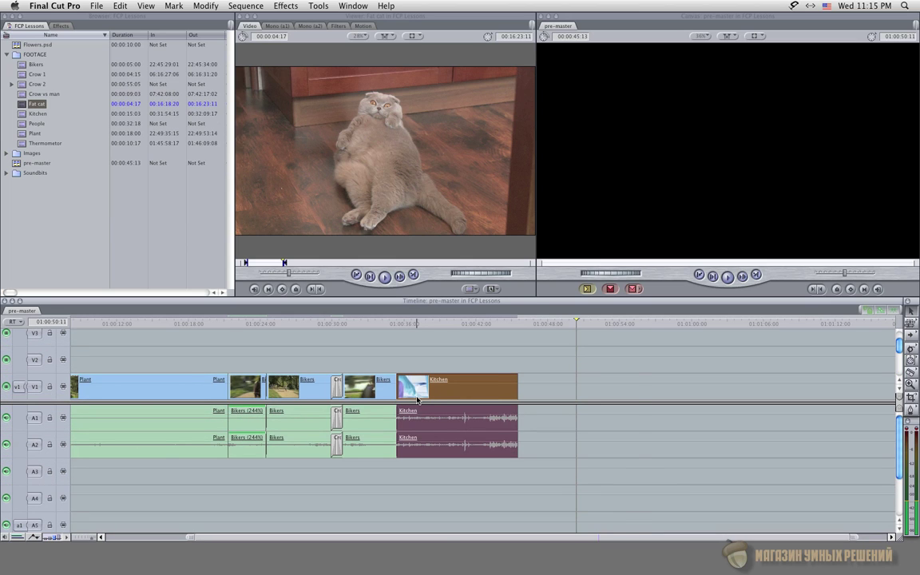
pyautogui.press('super+equal')
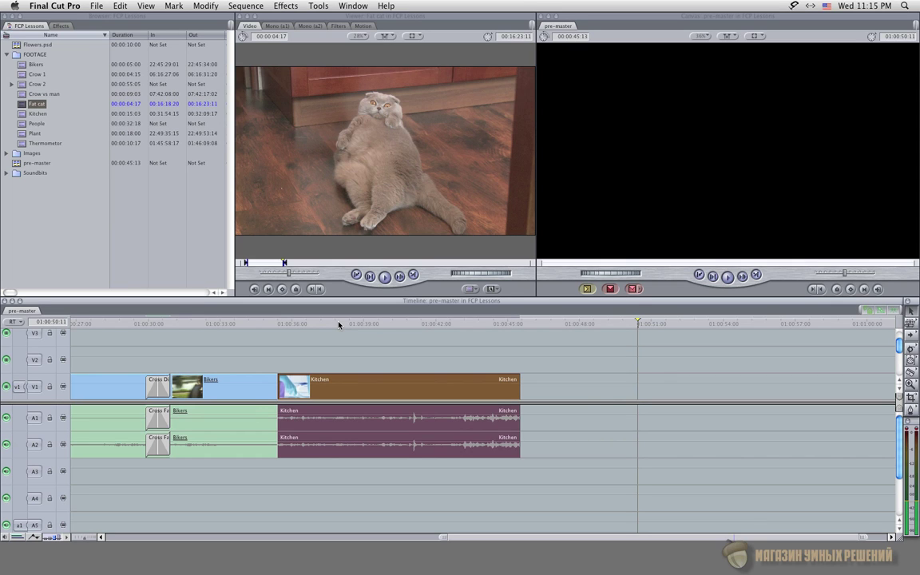
pyautogui.click(347, 355)
pyautogui.click(323, 384)
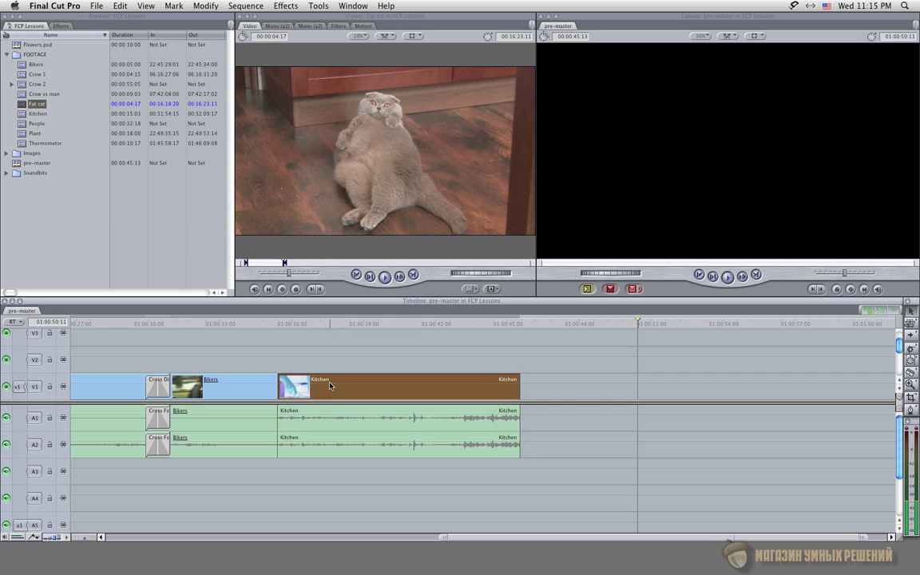
pyautogui.click(321, 447)
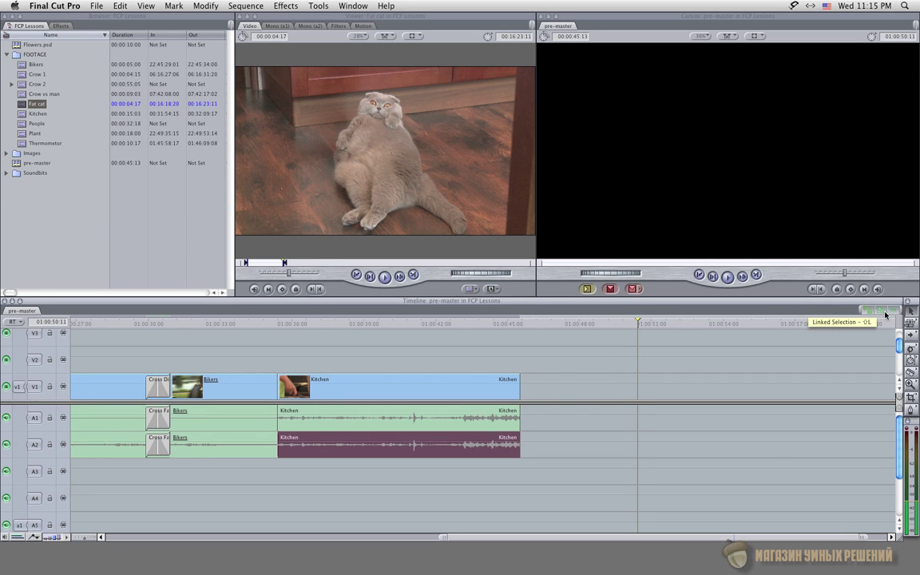
pyautogui.click(504, 422)
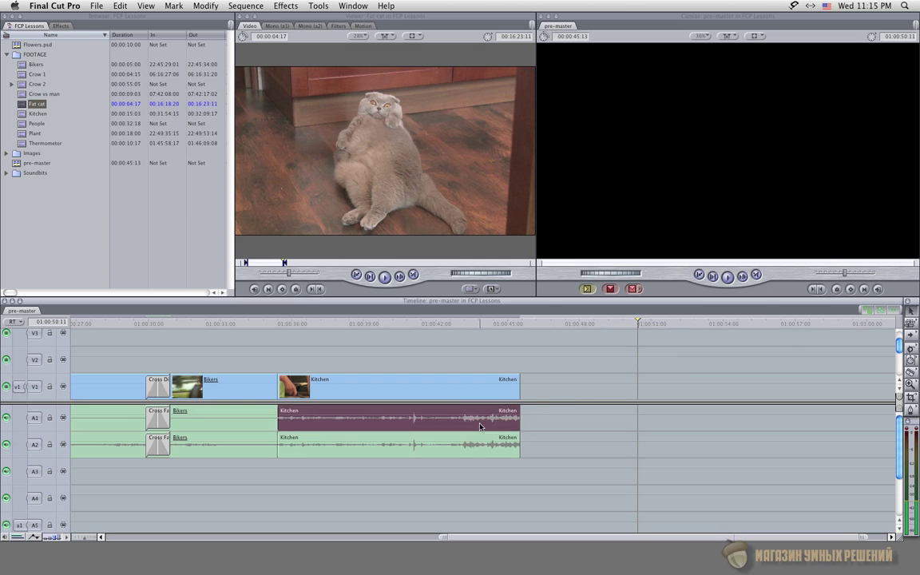
# Try moving only the Kitchen video 06:04 forward, away from its audio, and undo the move.
pyautogui.click(448, 394)
pyautogui.moveTo(448, 394); pyautogui.dragTo(596, 388)
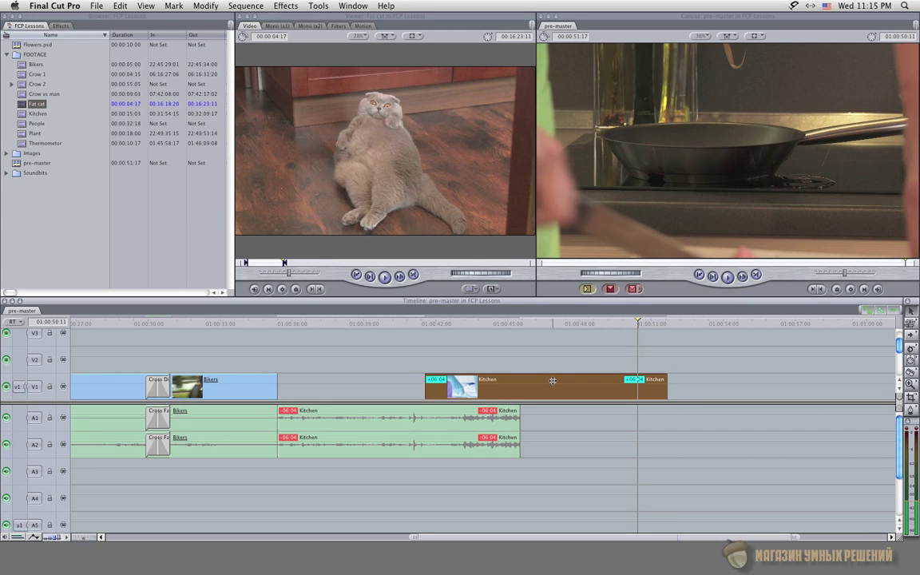
pyautogui.press('super+z')
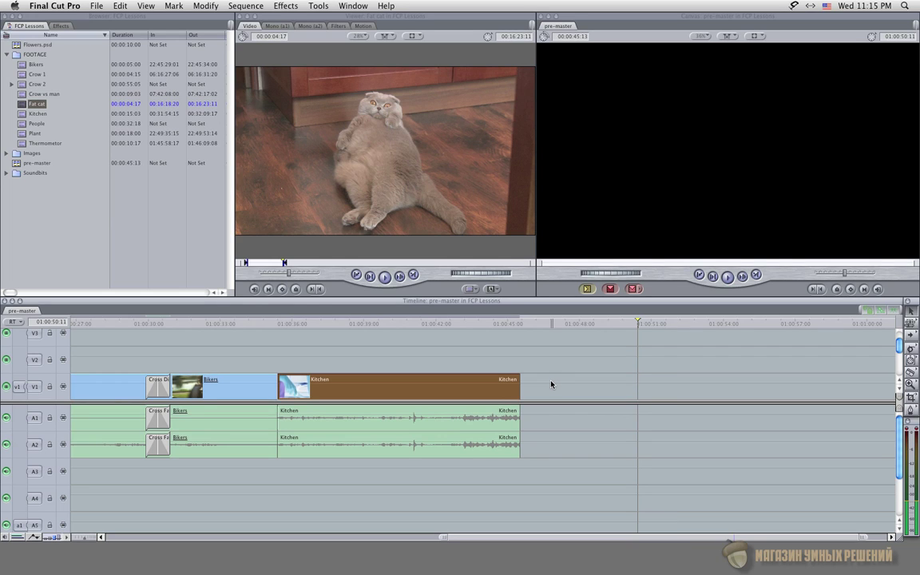
# Add Suburban Street Quiet.wav from the Soundbits bin to tracks A3 and A4, aligned with the start of the Kitchen clip.
pyautogui.click(6, 174)
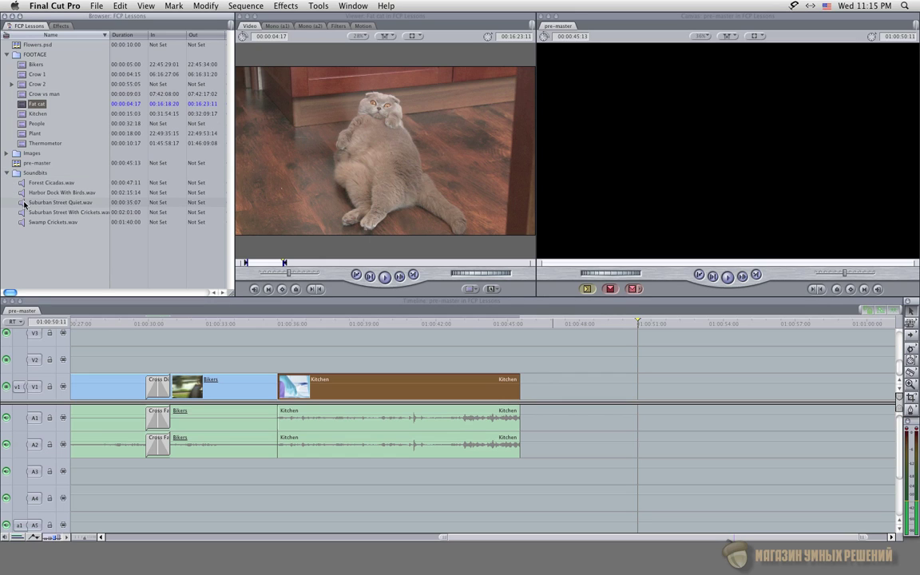
pyautogui.click(24, 203)
pyautogui.moveTo(28, 203); pyautogui.dragTo(288, 477)
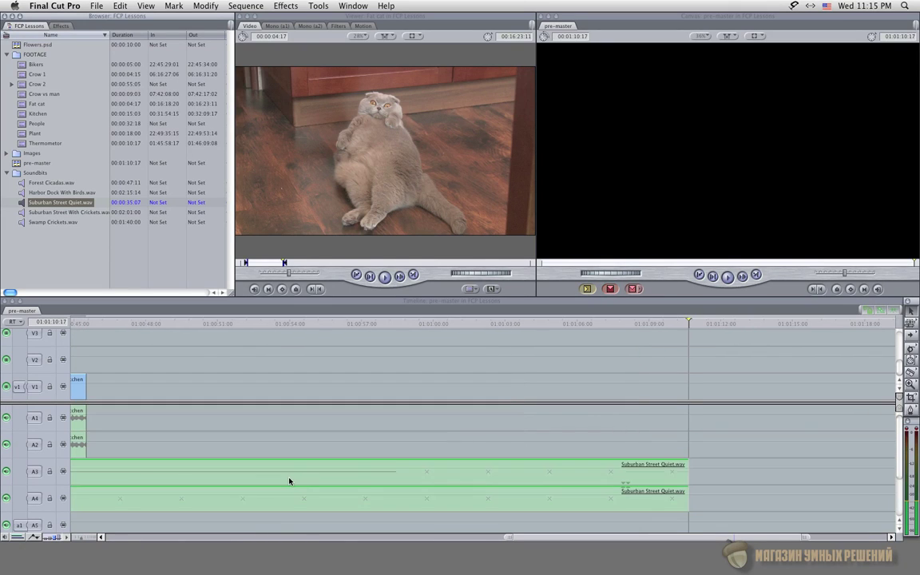
# Trim the end of Suburban Street Quiet.wav back to the end of the Kitchen clip.
pyautogui.click(225, 326)
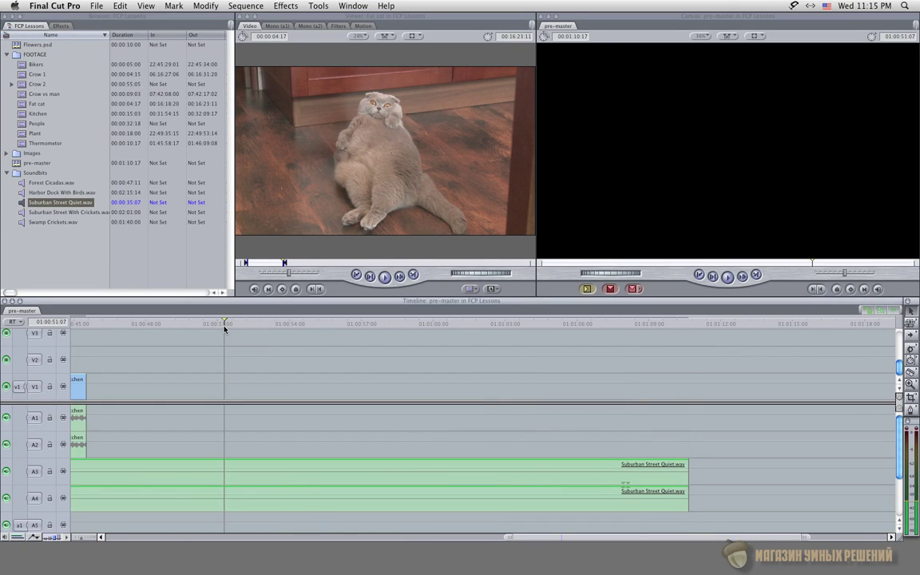
pyautogui.hotkey('shift', 'z')
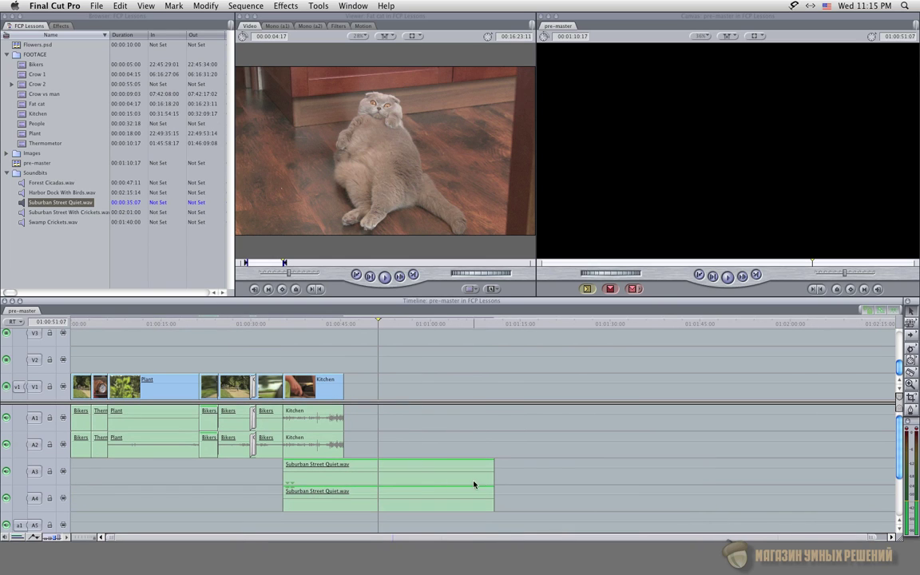
pyautogui.moveTo(493, 480); pyautogui.dragTo(343, 479)
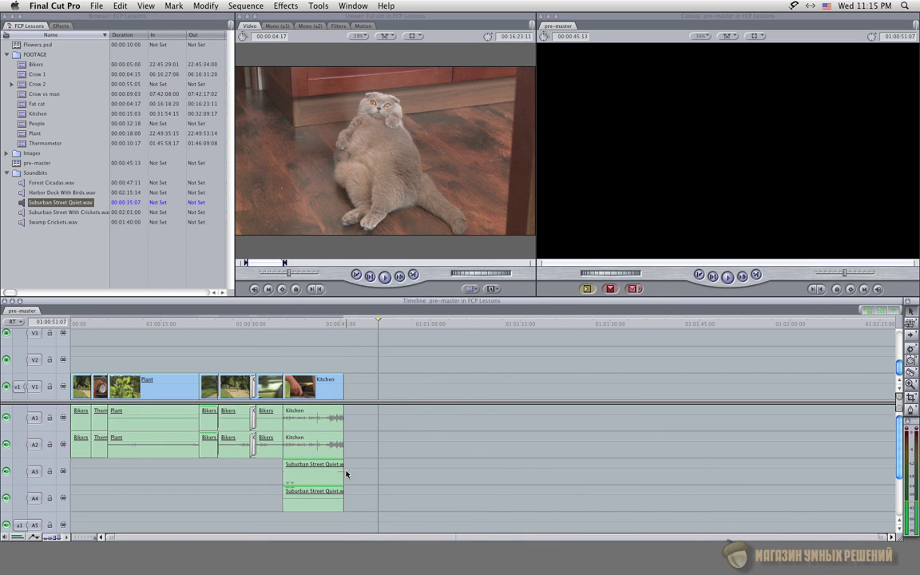
# Link the Kitchen video, its A1 and A2 audio, and Suburban Street Quiet.wav on A3 and A4 together.
pyautogui.click(301, 320)
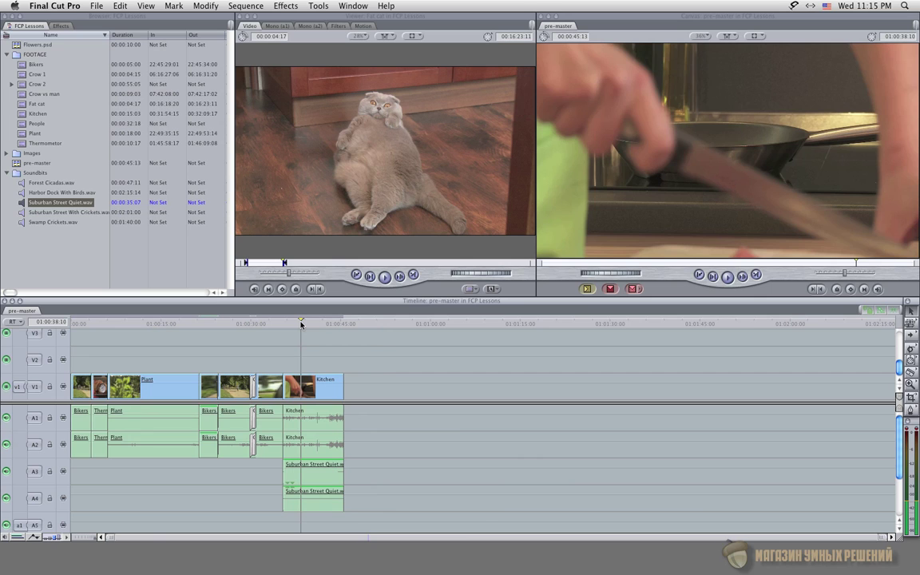
pyautogui.press('super+equal')
pyautogui.moveTo(512, 342); pyautogui.dragTo(504, 497)
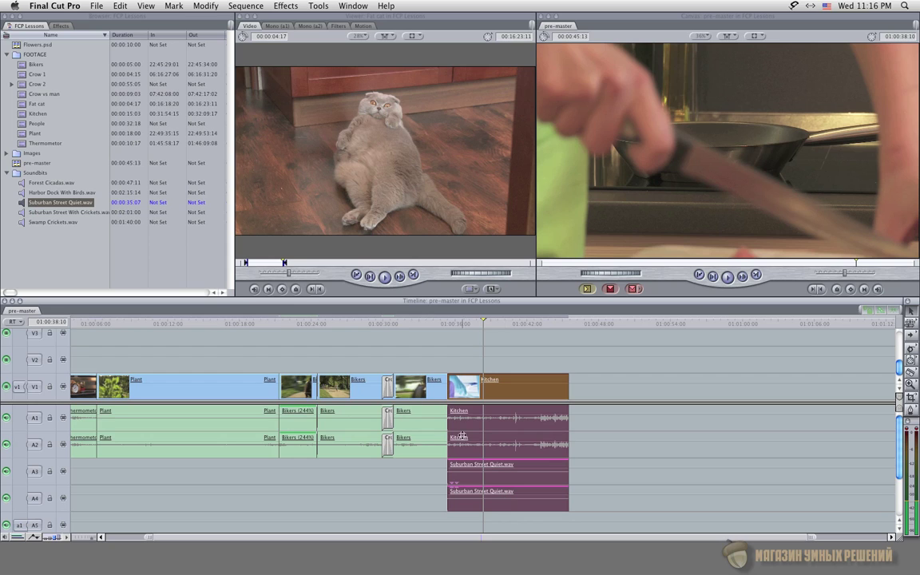
pyautogui.click(563, 366)
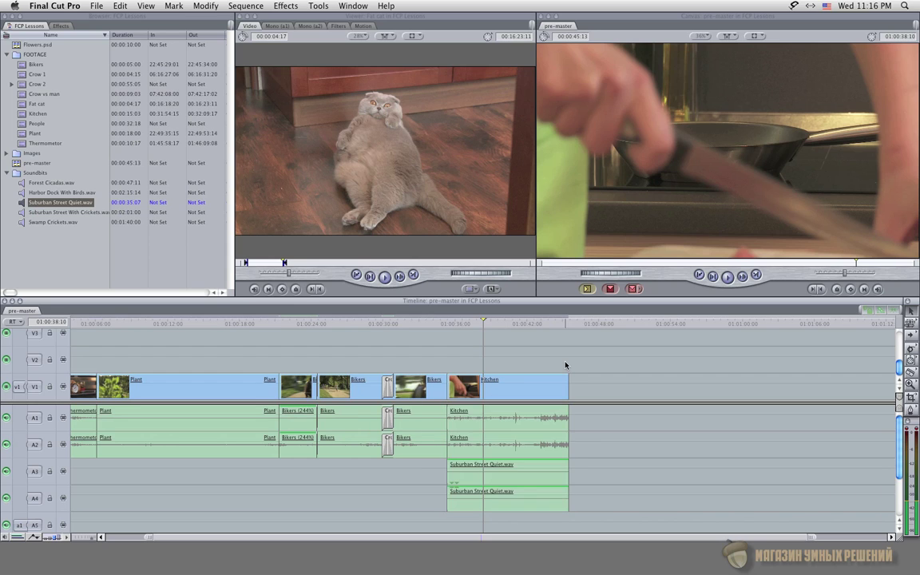
# Test the link by moving the Kitchen group about 9 seconds forward and returning it against the last Bikers clip.
pyautogui.moveTo(568, 366); pyautogui.dragTo(518, 477)
pyautogui.click(596, 469)
pyautogui.click(557, 474)
pyautogui.moveTo(530, 382); pyautogui.dragTo(634, 381)
pyautogui.click(668, 361)
pyautogui.click(651, 382)
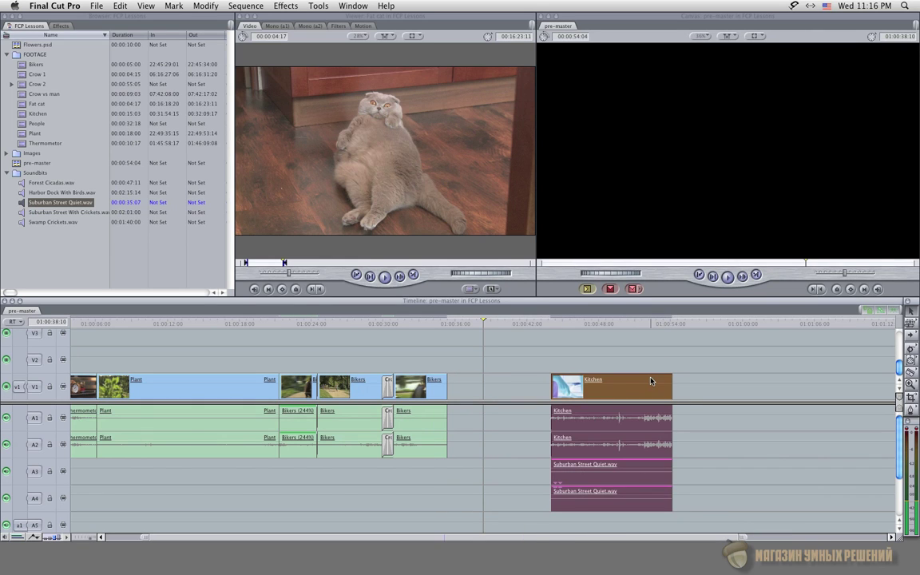
pyautogui.click(551, 371)
pyautogui.moveTo(572, 382); pyautogui.dragTo(482, 389)
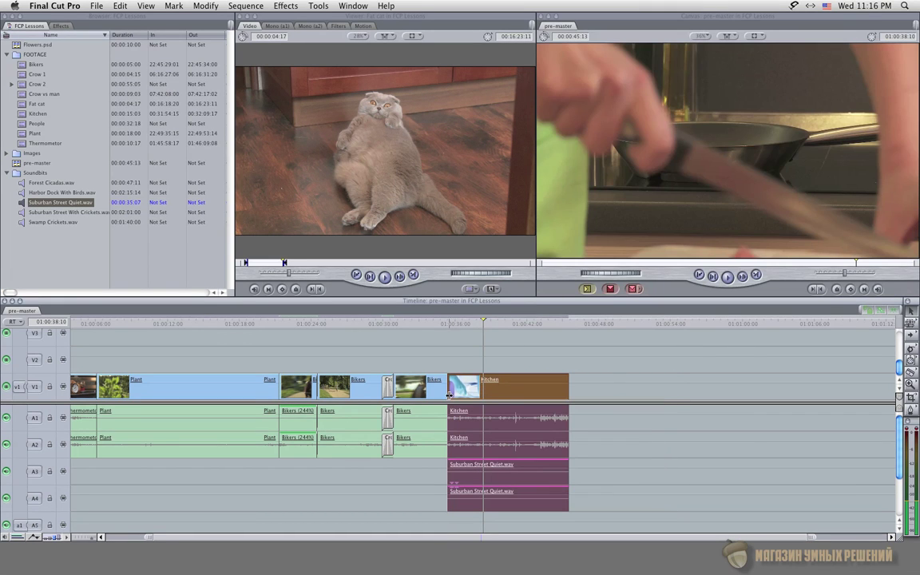
# Reduce the track height and move the linked Kitchen group 13 seconds forward, leaving a gap after the last Bikers clip.
pyautogui.hscroll(3, 470, 399)
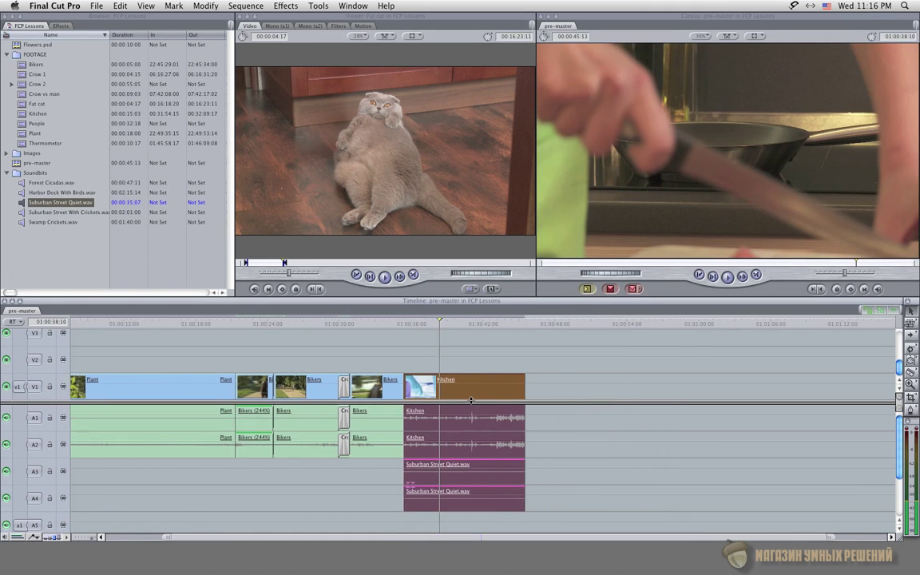
pyautogui.hscroll(2, 470, 400)
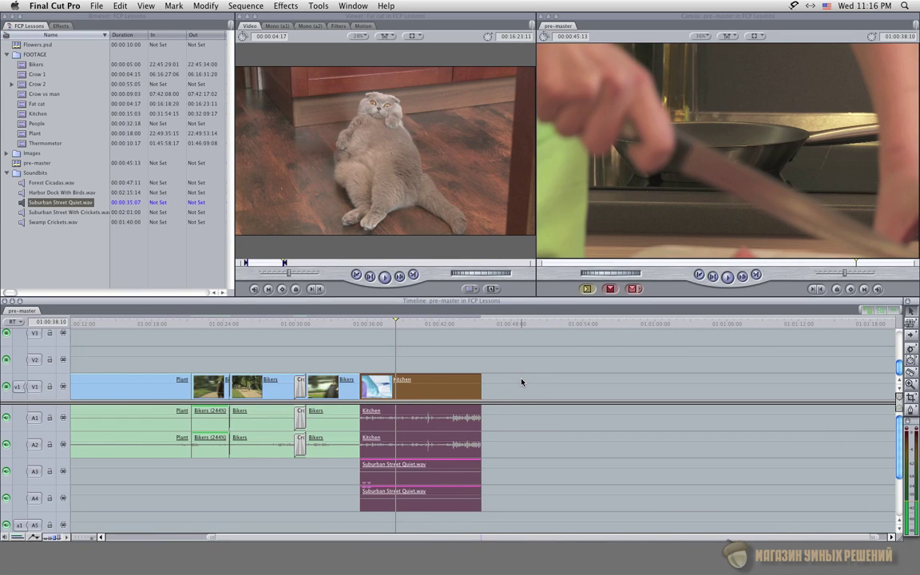
pyautogui.hotkey('shift', 't')
pyautogui.hotkey('shift', 't')
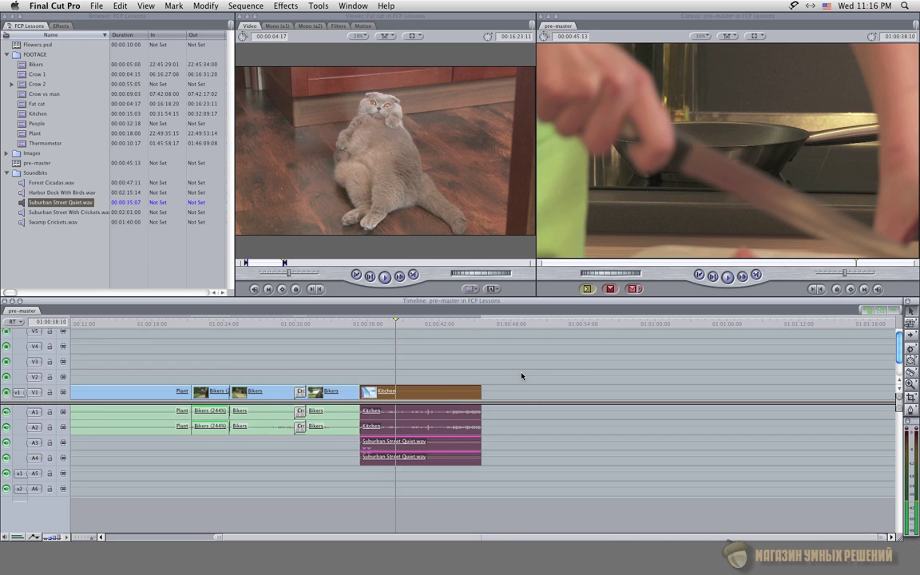
pyautogui.hscroll(-1, 495, 413)
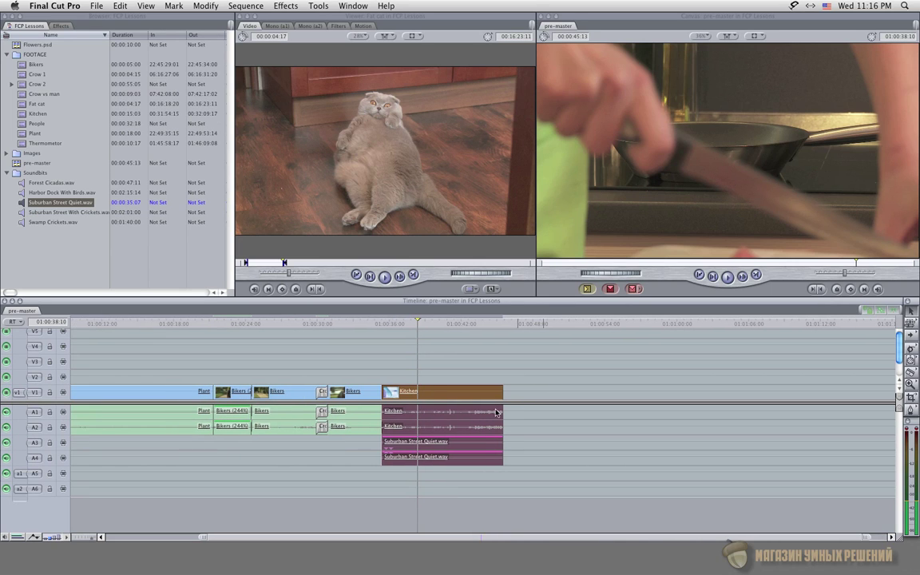
pyautogui.moveTo(441, 395); pyautogui.dragTo(589, 392)
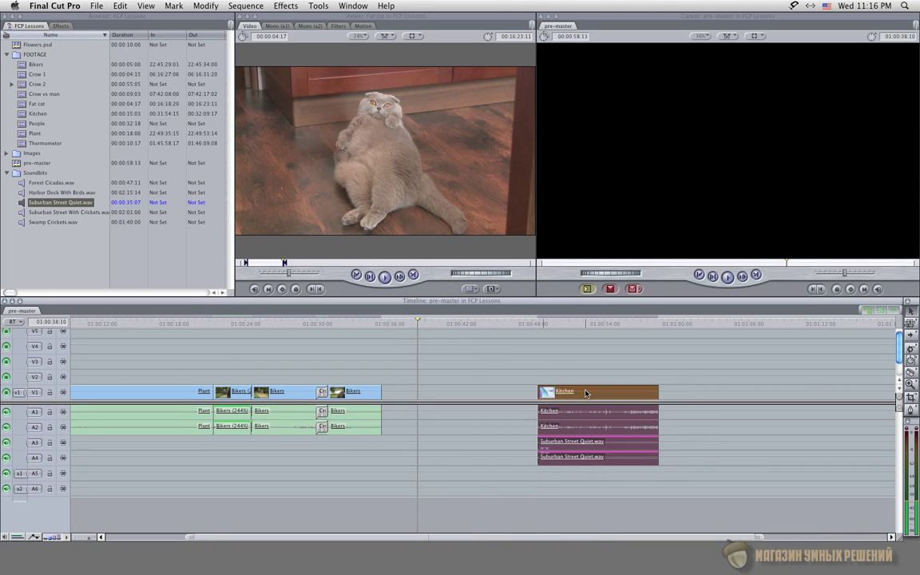
pyautogui.hscroll(-5, 585, 393)
pyautogui.hscroll(-1, 585, 393)
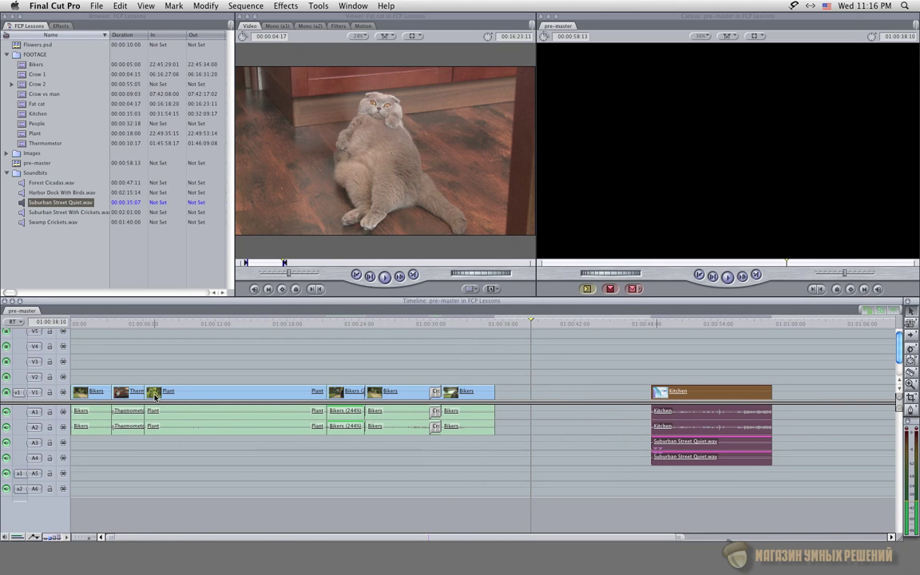
# Try overwriting the start of the Plant clip with the linked Kitchen group, and undo the edit.
pyautogui.moveTo(660, 391); pyautogui.dragTo(188, 400)
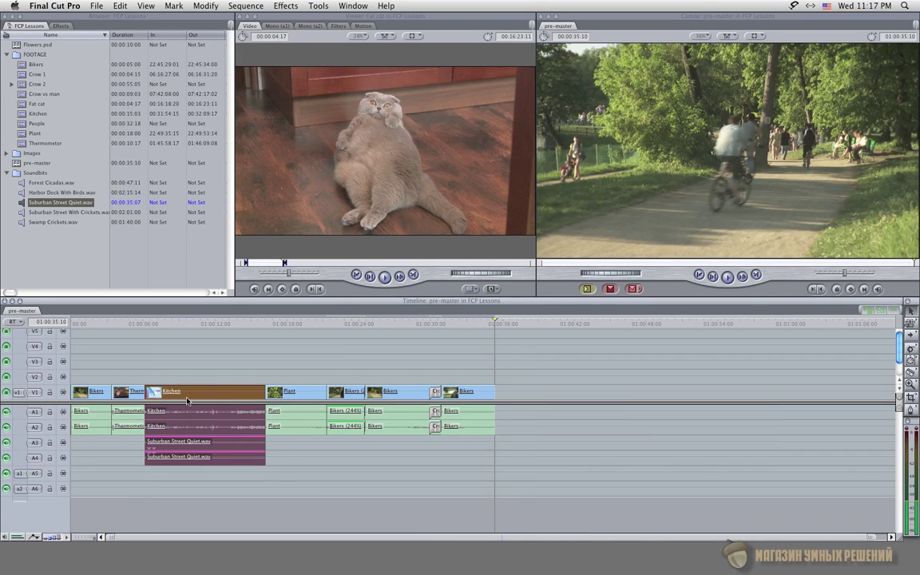
pyautogui.press('super+z')
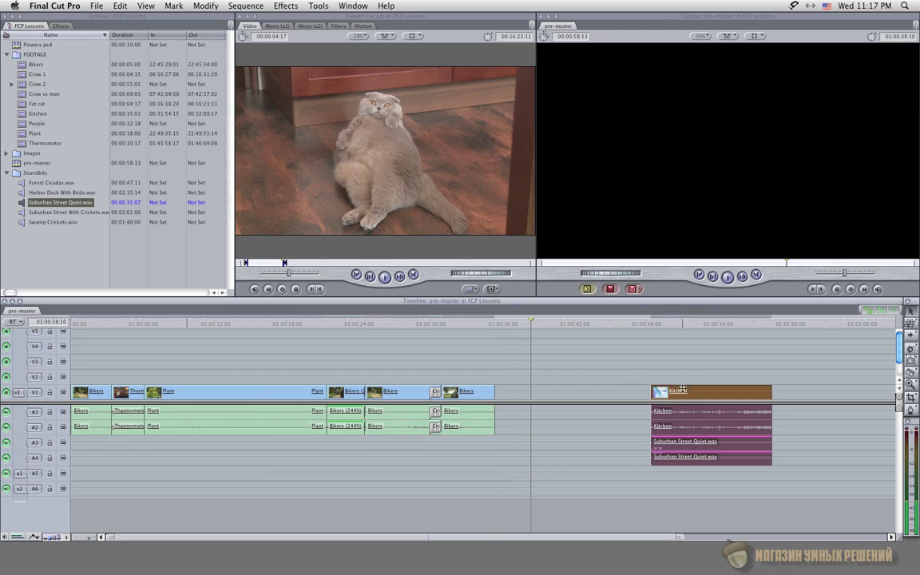
# Insert the linked Kitchen group between the Thermometor and Plant clips, and place a copy of it right after the last Bikers clip.
pyautogui.moveTo(673, 385); pyautogui.dragTo(183, 393)
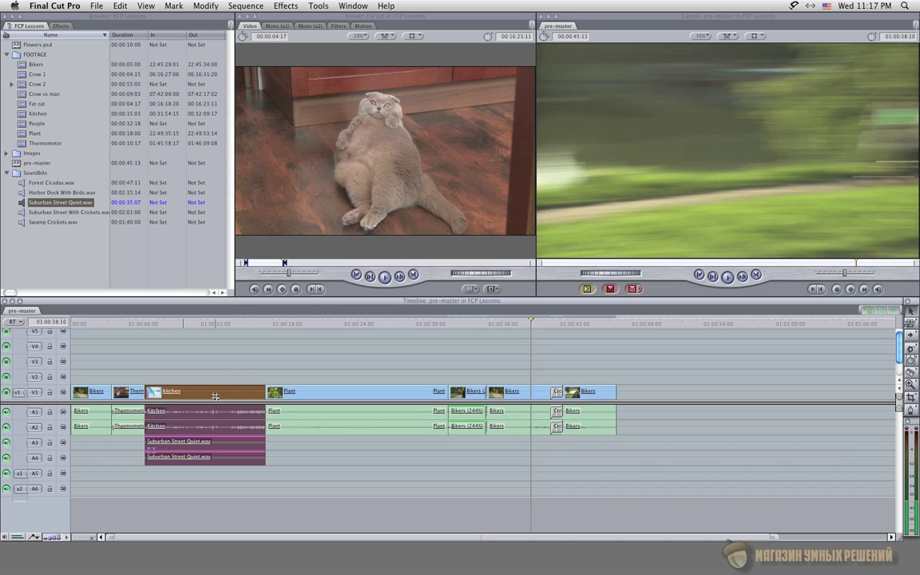
pyautogui.moveTo(223, 398); pyautogui.dragTo(691, 400)
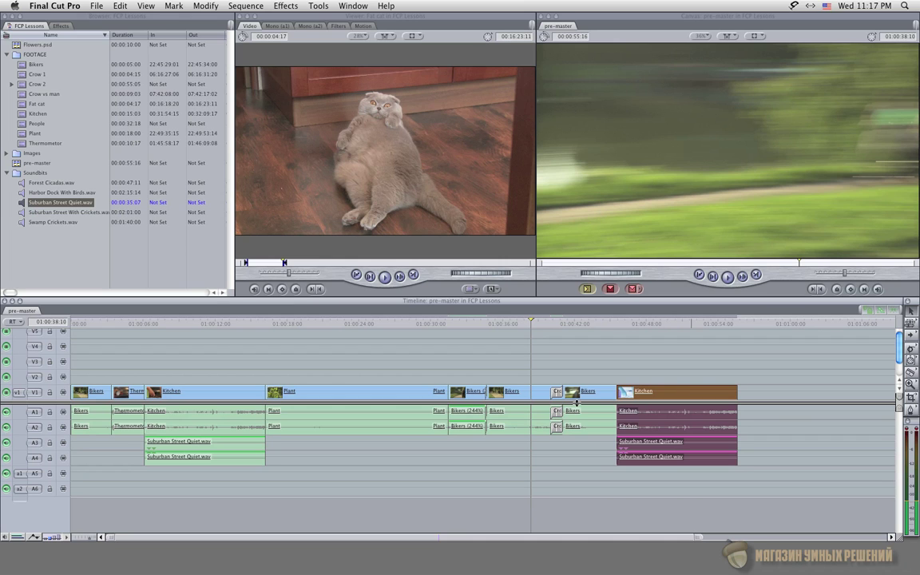
# Nudge the copied Kitchen group five frames forward from the end of the last Bikers clip.
pyautogui.hscroll(3, 563, 395)
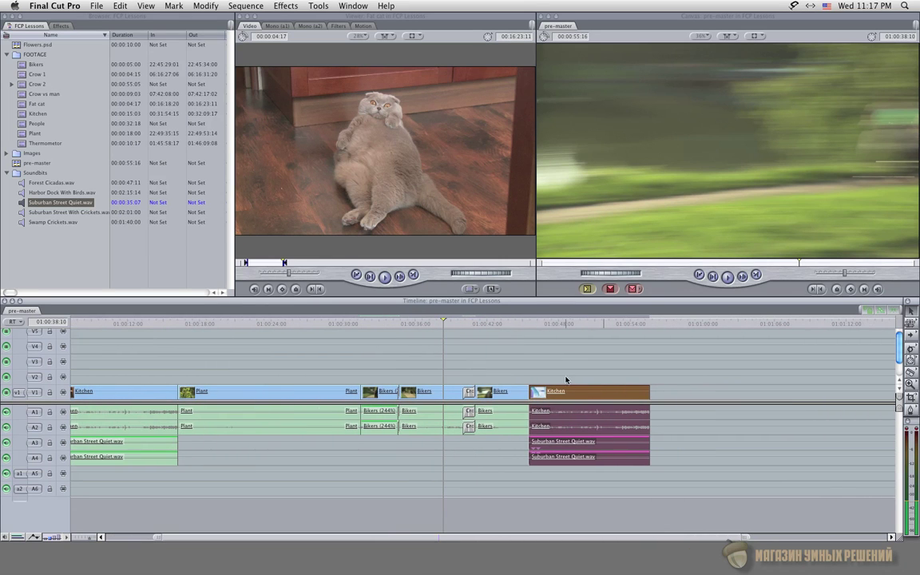
pyautogui.click(537, 326)
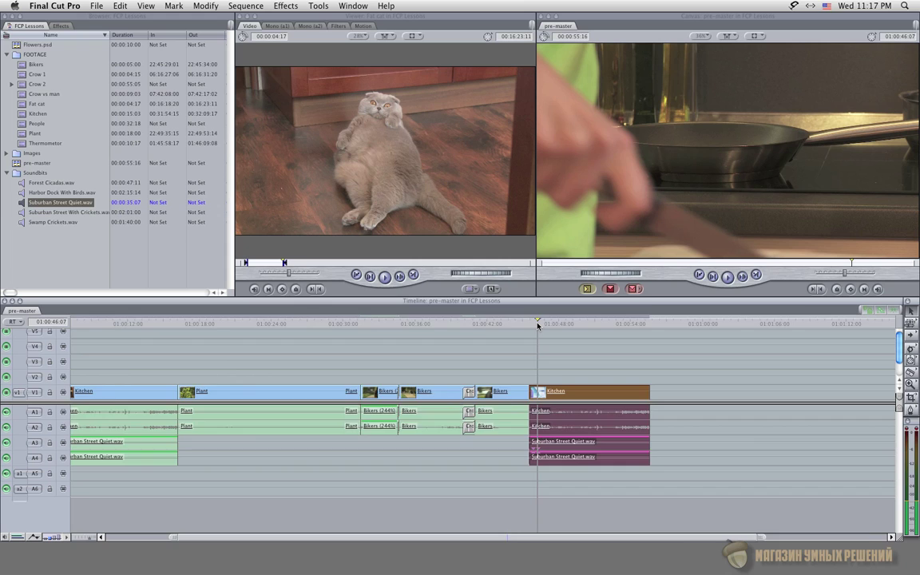
pyautogui.press('super+equal')
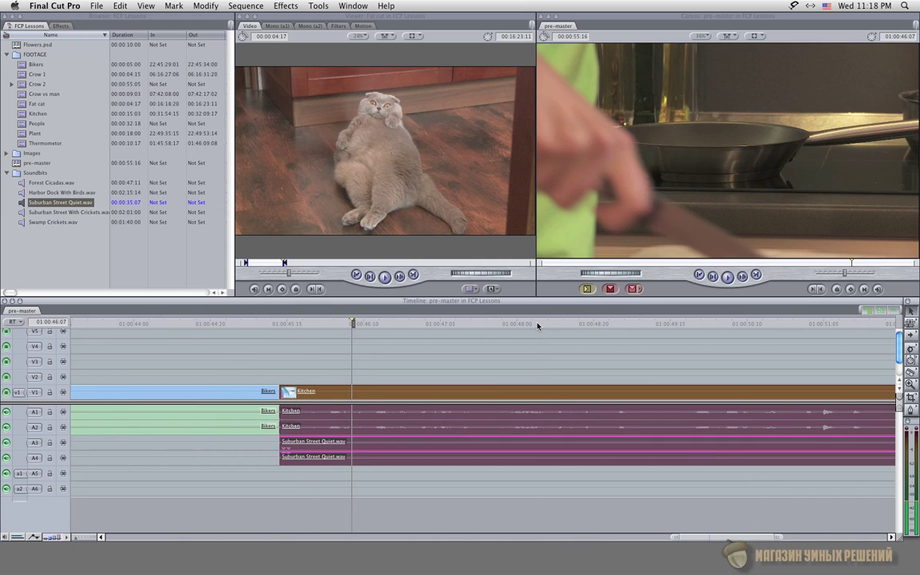
pyautogui.press('Up')
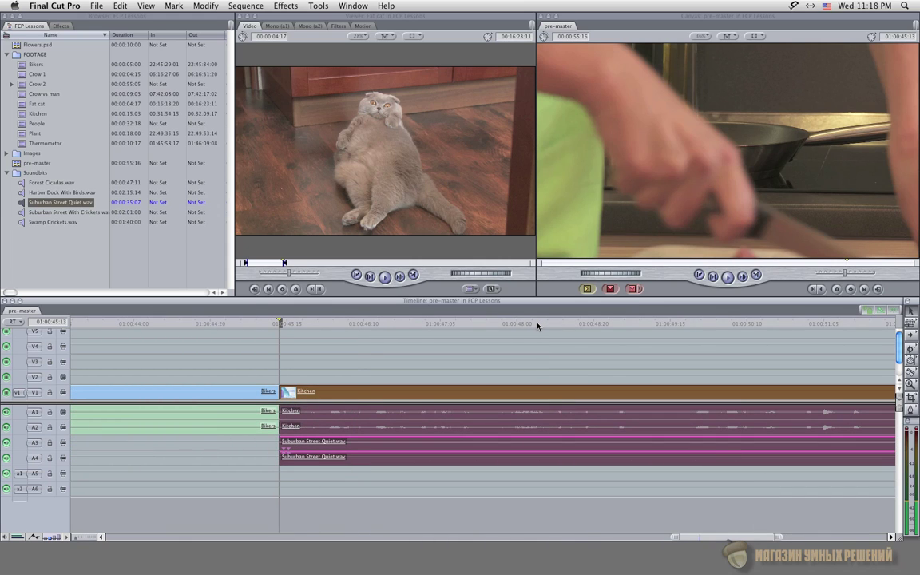
pyautogui.press('.')
pyautogui.press('.')
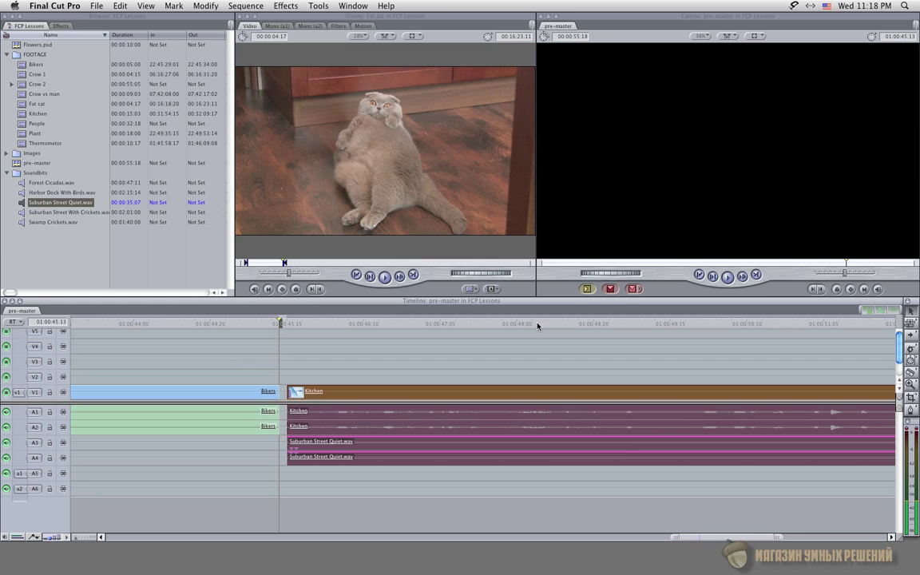
pyautogui.press('.')
pyautogui.press('.')
pyautogui.press('.')
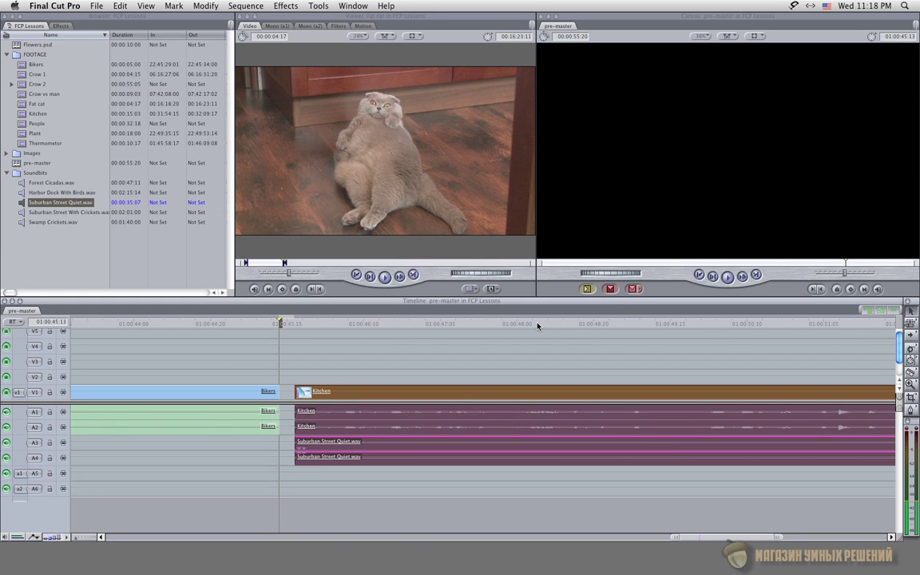
# Nudge the copied Kitchen group another 25 frames forward to widen the gap after the last Bikers clip.
pyautogui.press('super+minus')
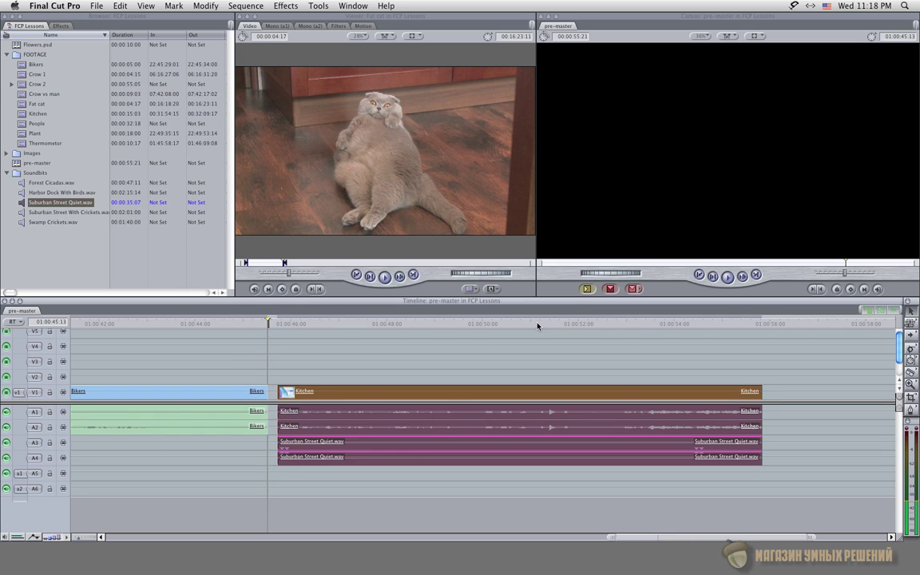
pyautogui.press('.')
pyautogui.press('.')
pyautogui.press('.')
pyautogui.press('.')
pyautogui.press('.')
pyautogui.press('.')
pyautogui.press('.')
pyautogui.press('.')
pyautogui.press('.')
pyautogui.press('.')
pyautogui.press('.')
pyautogui.press('.')
pyautogui.press('.')
pyautogui.press('.')
pyautogui.press('.')
pyautogui.press('.')
pyautogui.press('.')
pyautogui.press('.')
pyautogui.press('.')
pyautogui.press('.')
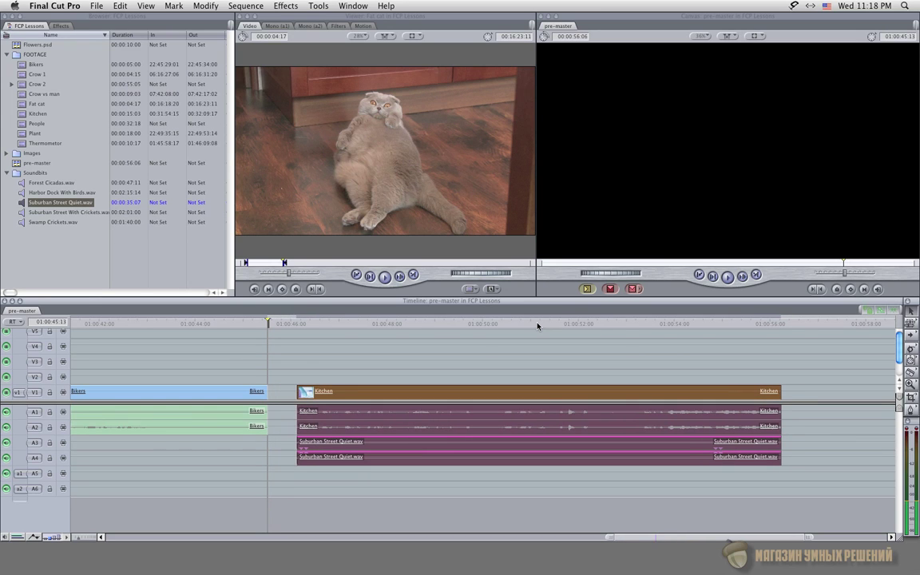
pyautogui.press('.')
pyautogui.press('.')
pyautogui.press('.')
pyautogui.press('.')
pyautogui.press('.')
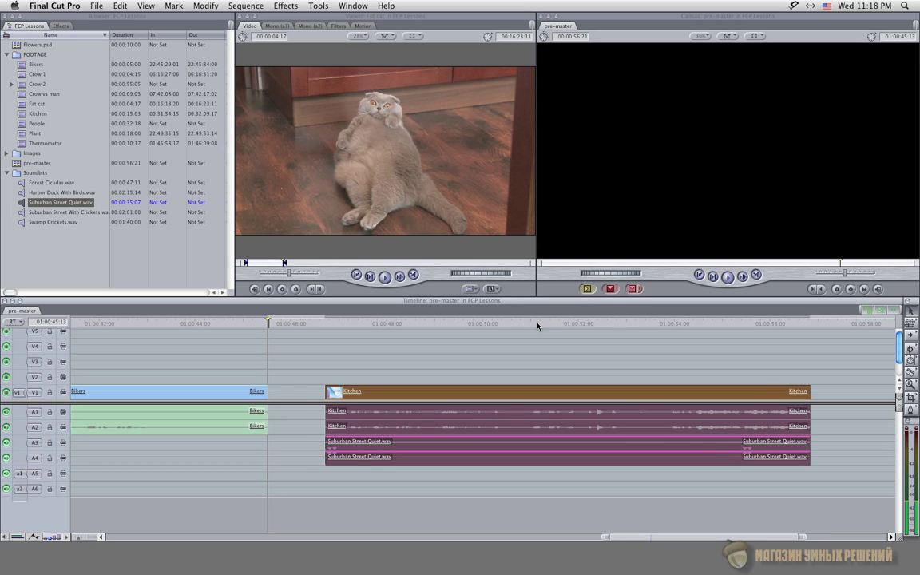
# Close the gap before the copied Kitchen group, and try to nudge the group one frame back into the Bikers clip.
pyautogui.hotkey('ctrl', 'g')
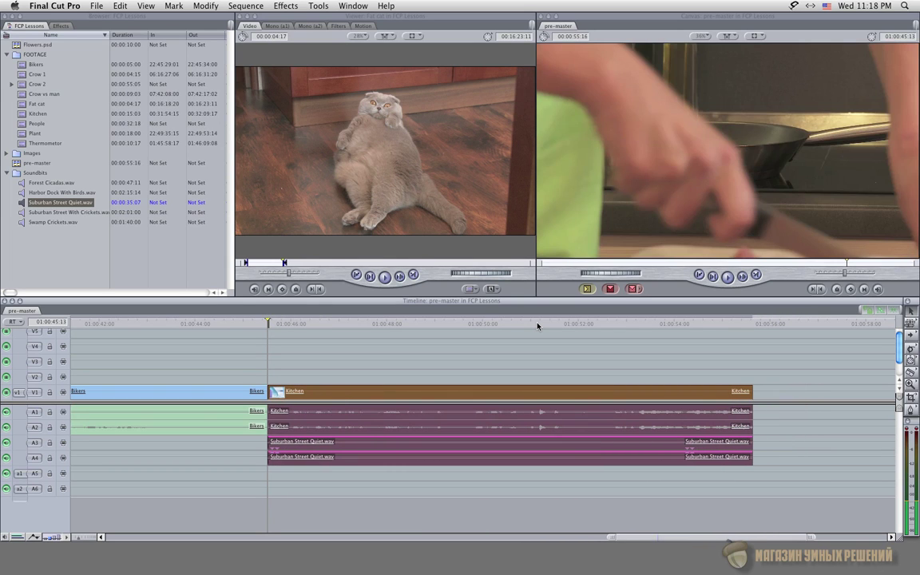
pyautogui.press(',')
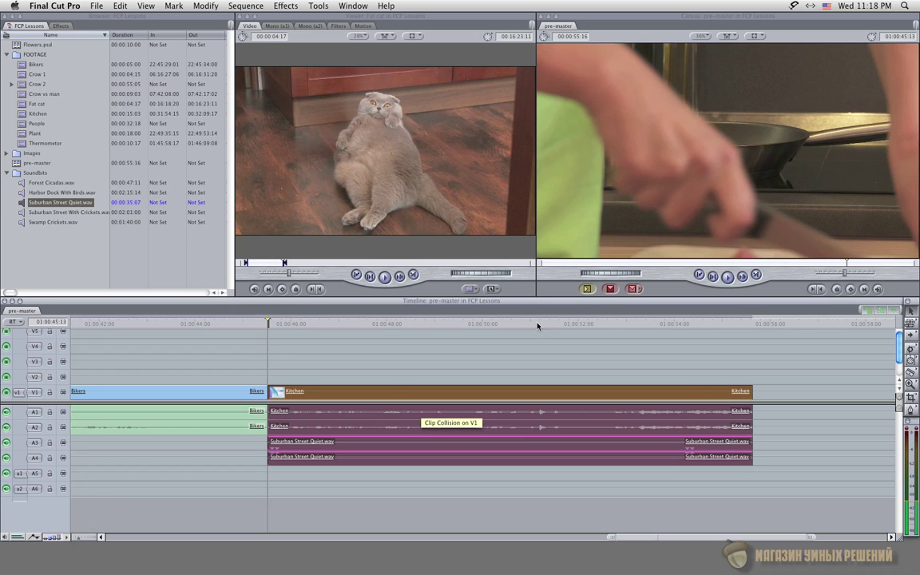
pyautogui.press('super+minus')
pyautogui.press('super+minus')
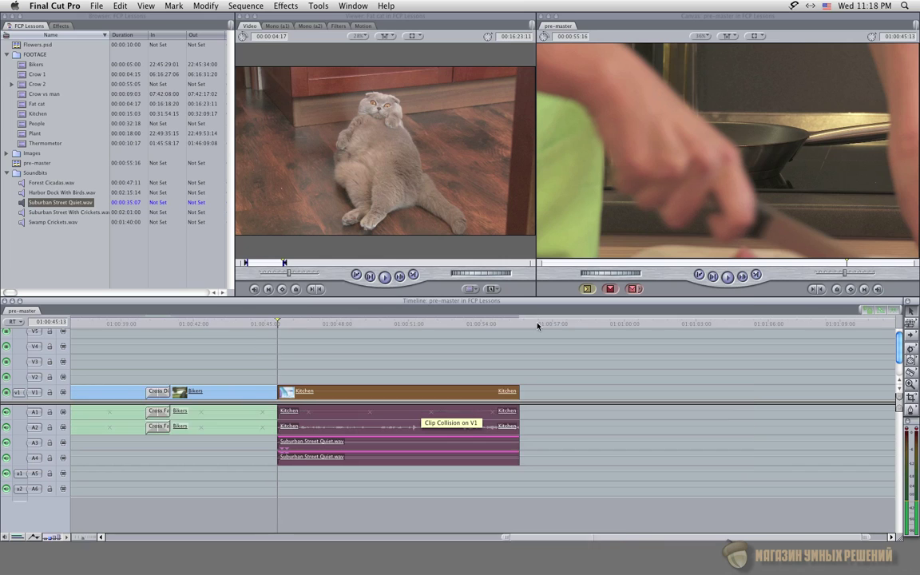
pyautogui.press('super+minus')
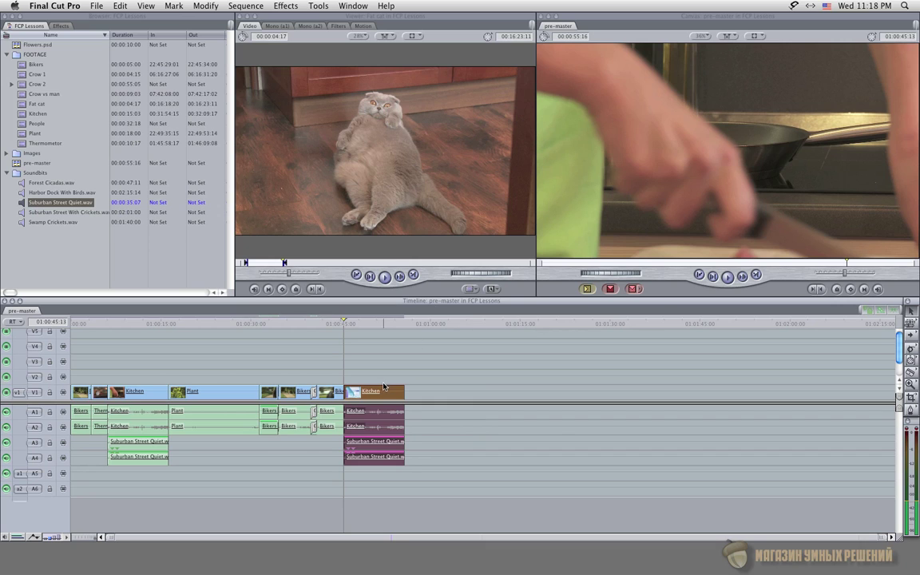
pyautogui.moveTo(386, 392); pyautogui.dragTo(392, 396)
pyautogui.press('super+equal')
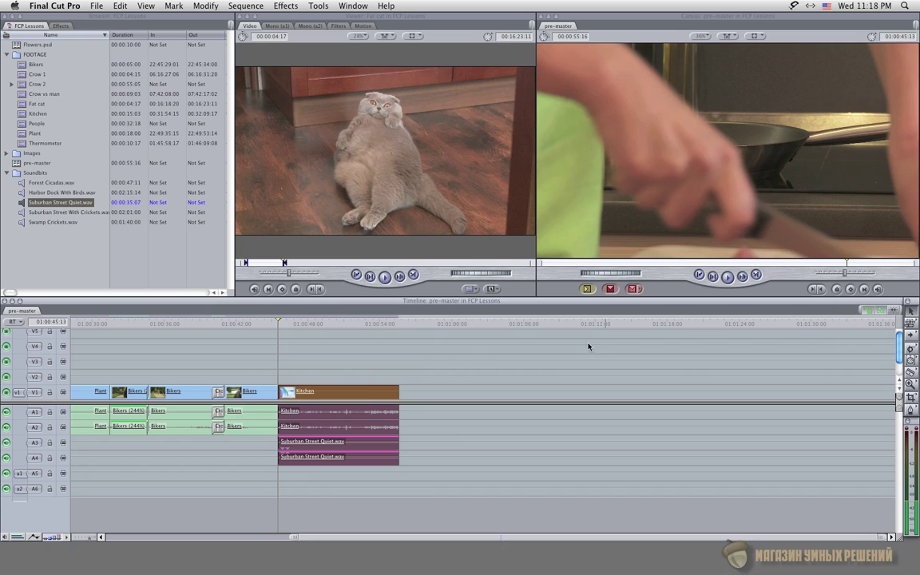
pyautogui.moveTo(398, 392); pyautogui.dragTo(364, 391)
# Try moving the Plant clip by cutting it and pasting it over the last Kitchen clip, and undo both edits.
pyautogui.hscroll(-10, 367, 392)
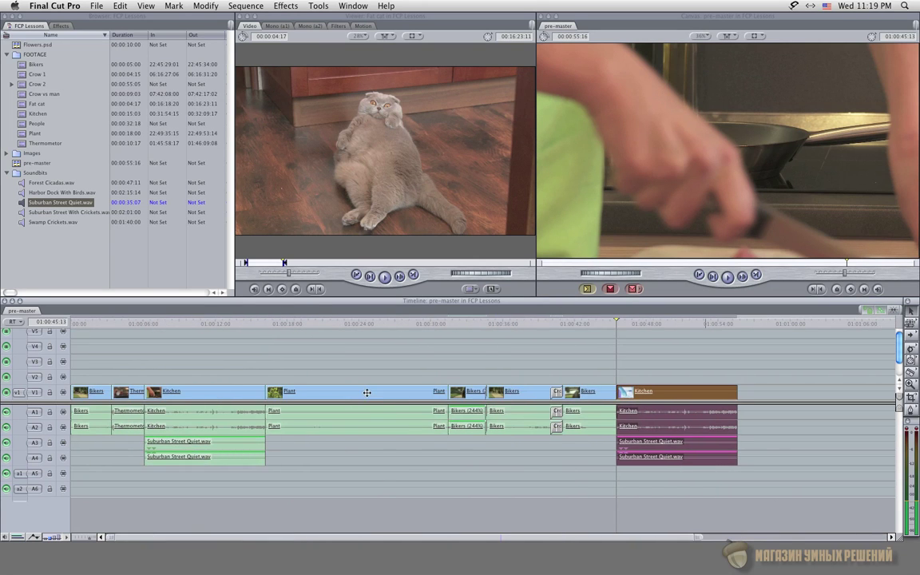
pyautogui.click(366, 392)
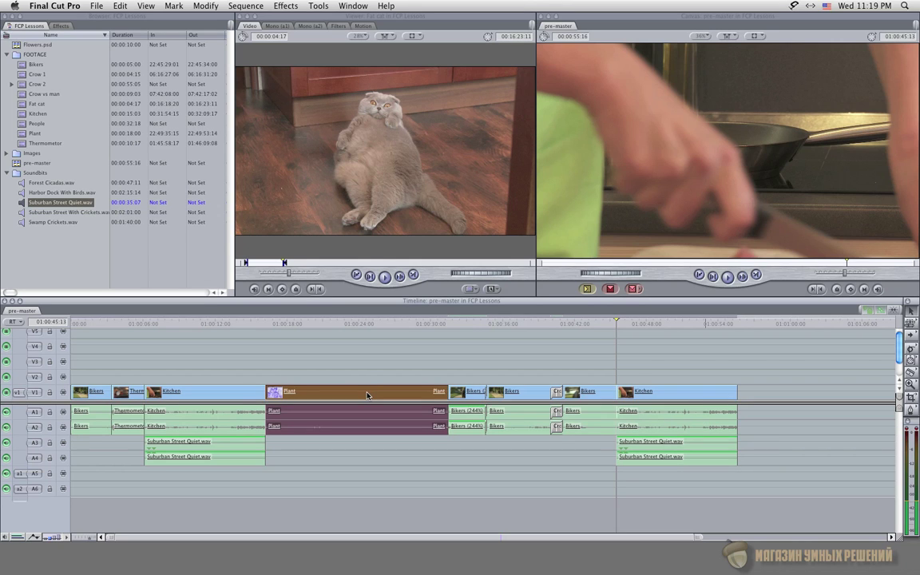
pyautogui.press('Delete')
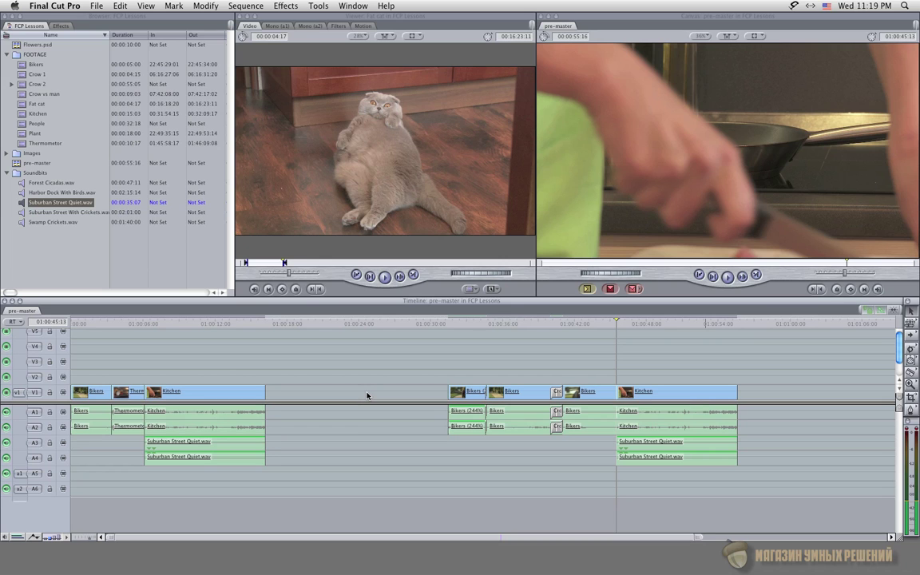
pyautogui.press('super+z')
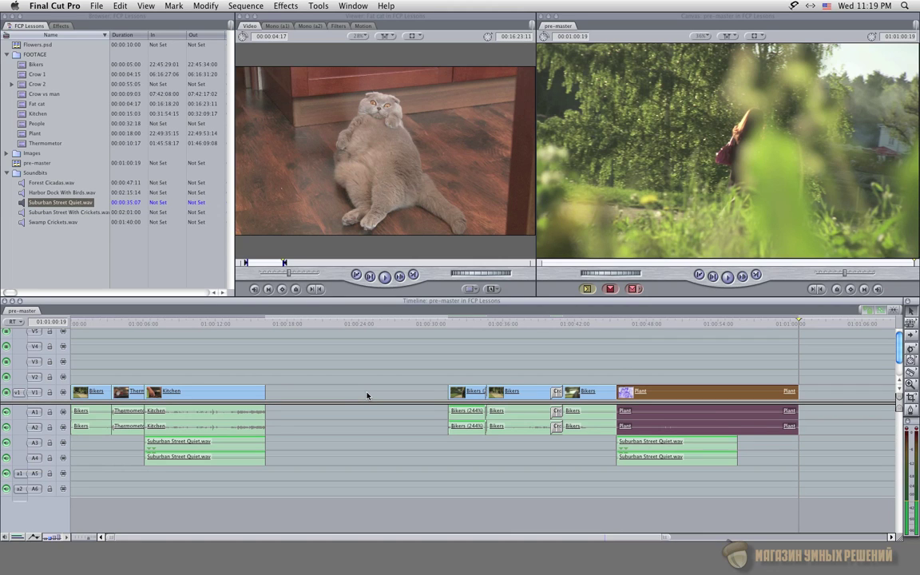
pyautogui.hscroll(3, 367, 396)
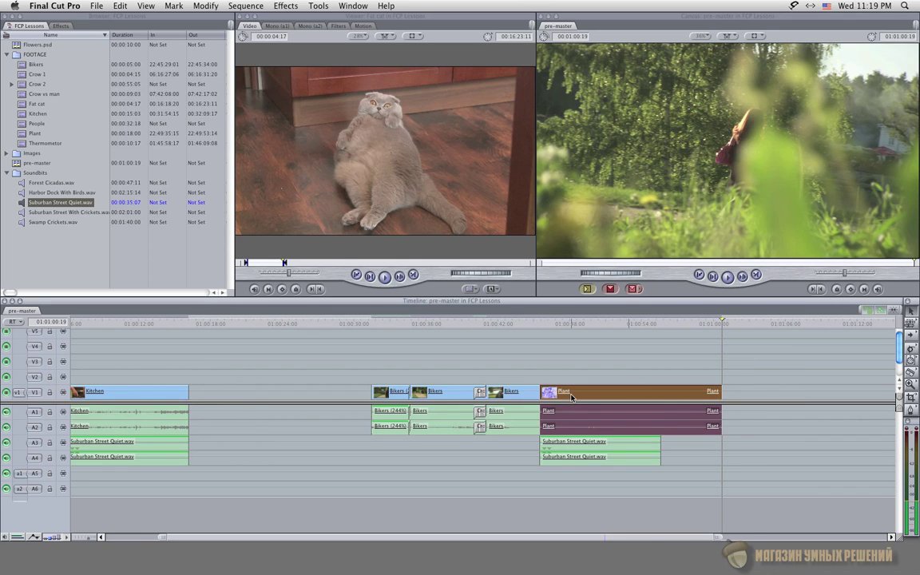
pyautogui.press('super+z')
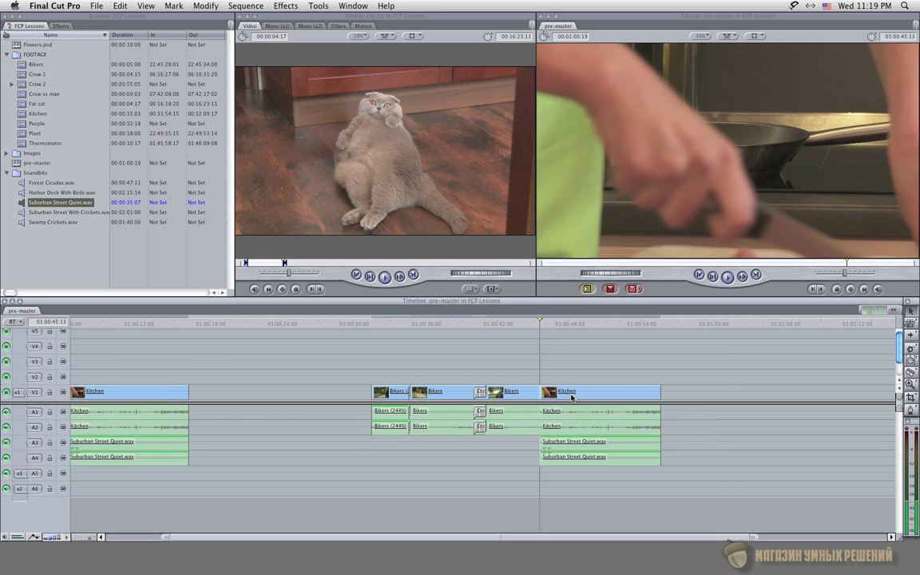
pyautogui.press('super+shift+z')
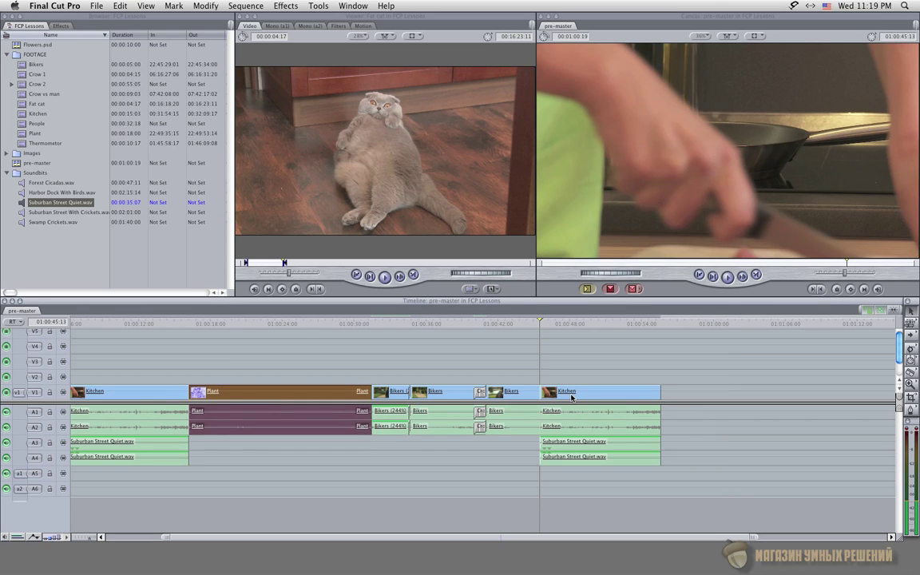
# Cut the Plant clip and paste it as an insert between the last Bikers and Kitchen clips.
pyautogui.press('super+x')
pyautogui.hotkey('shift', 'v')
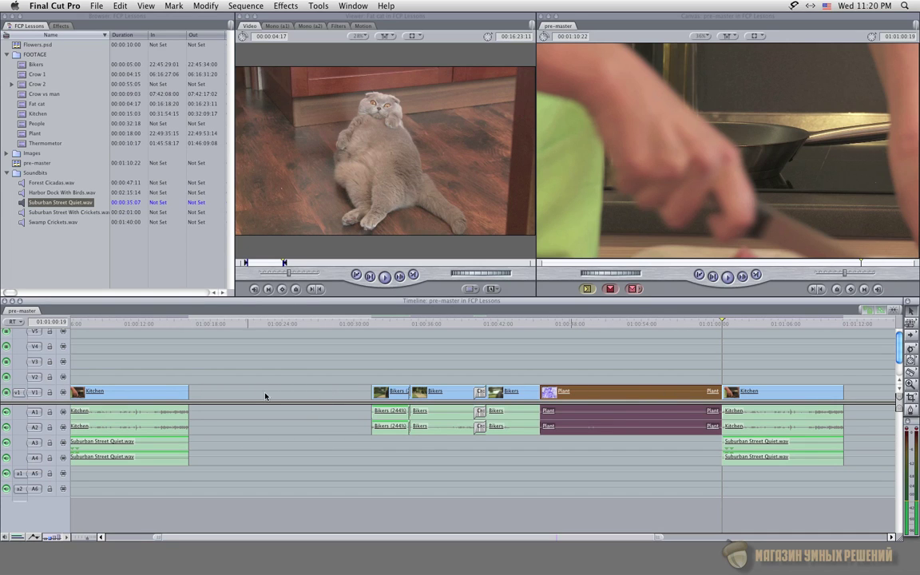
# Try closing the gap by moving all clips after it back against the first Kitchen clip, and undo the move.
pyautogui.moveTo(370, 357); pyautogui.dragTo(767, 453)
pyautogui.moveTo(759, 391); pyautogui.dragTo(595, 391)
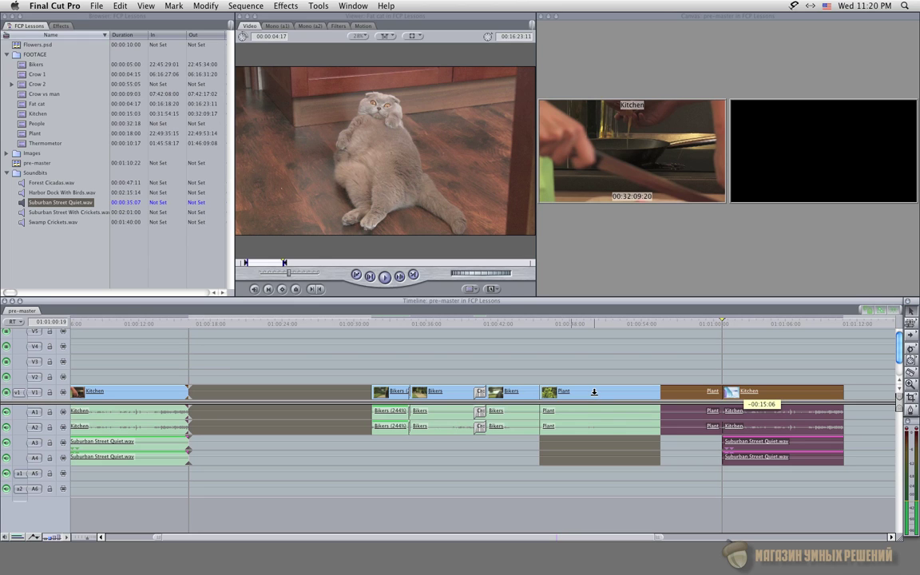
pyautogui.moveTo(595, 392); pyautogui.dragTo(594, 397)
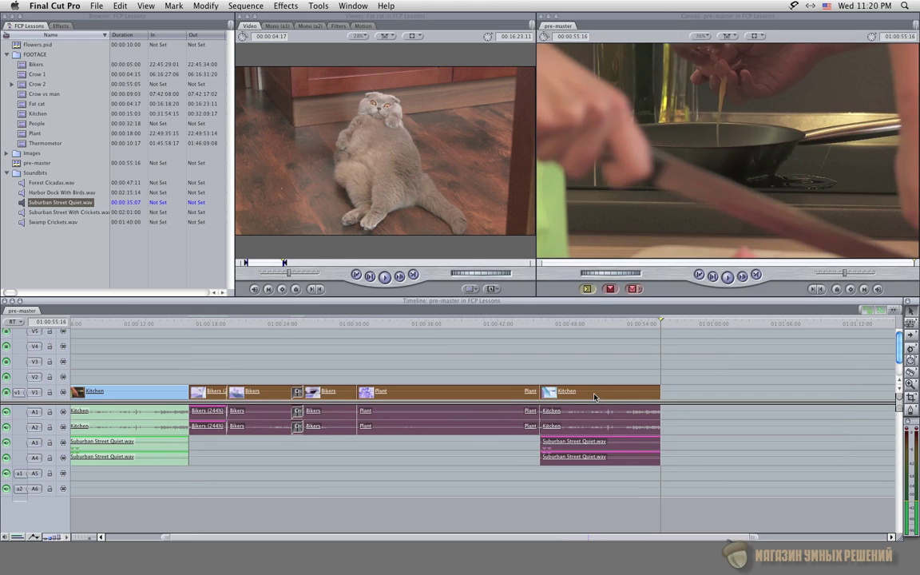
pyautogui.press('super+z')
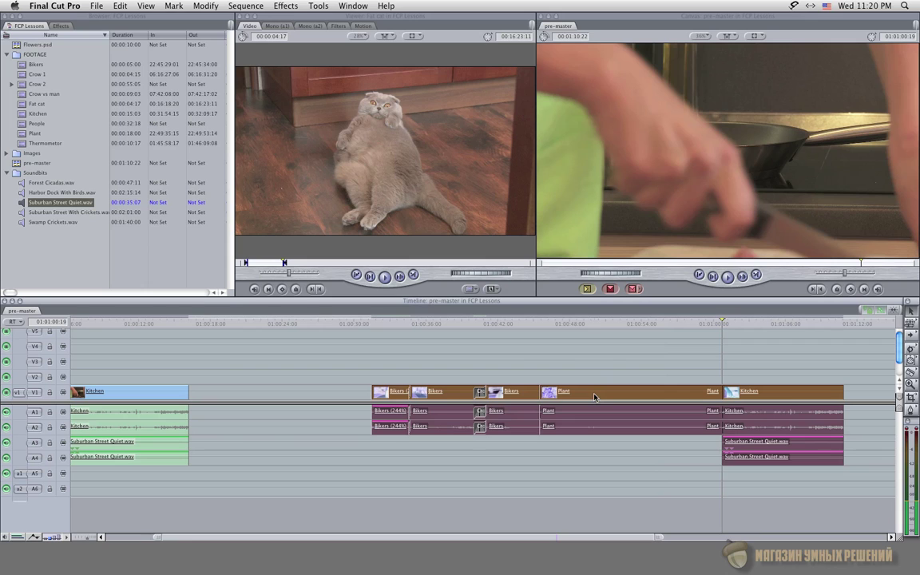
# Delete the empty gap between the first Kitchen clip and the Bikers (244%) clip.
pyautogui.click(334, 395)
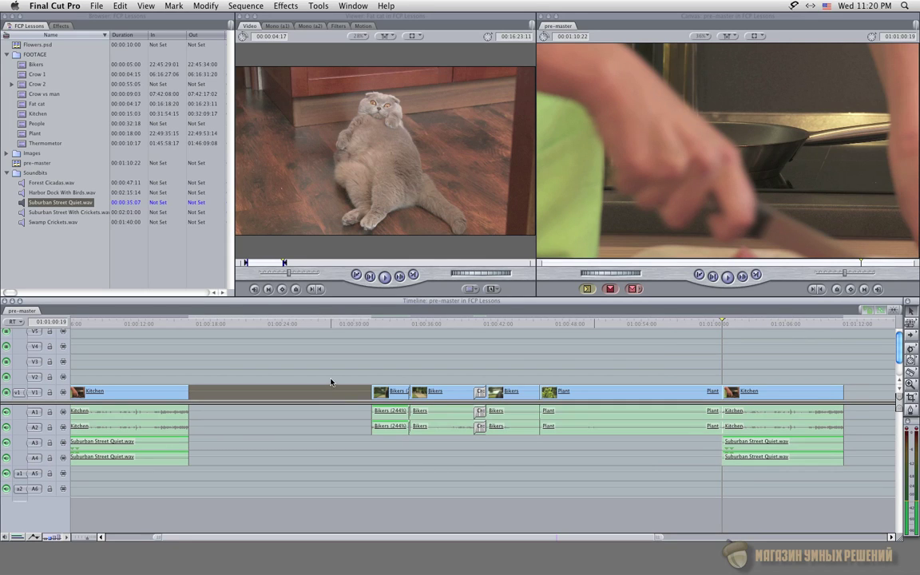
pyautogui.click(331, 382)
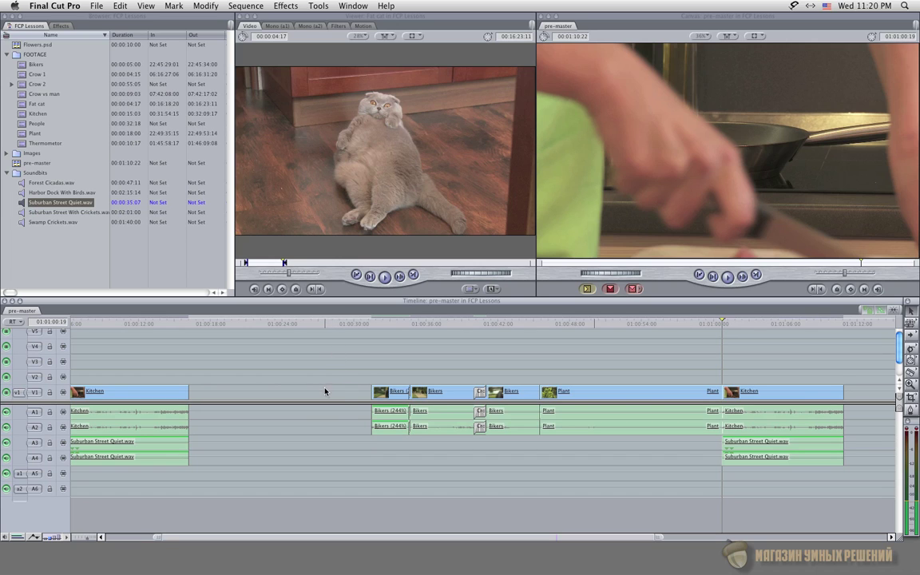
pyautogui.click(324, 392)
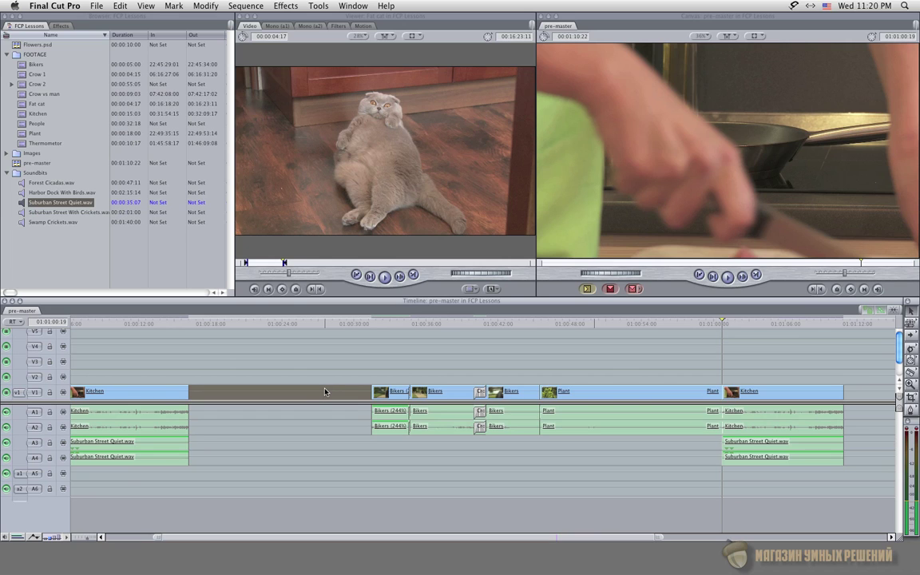
pyautogui.press('Delete')
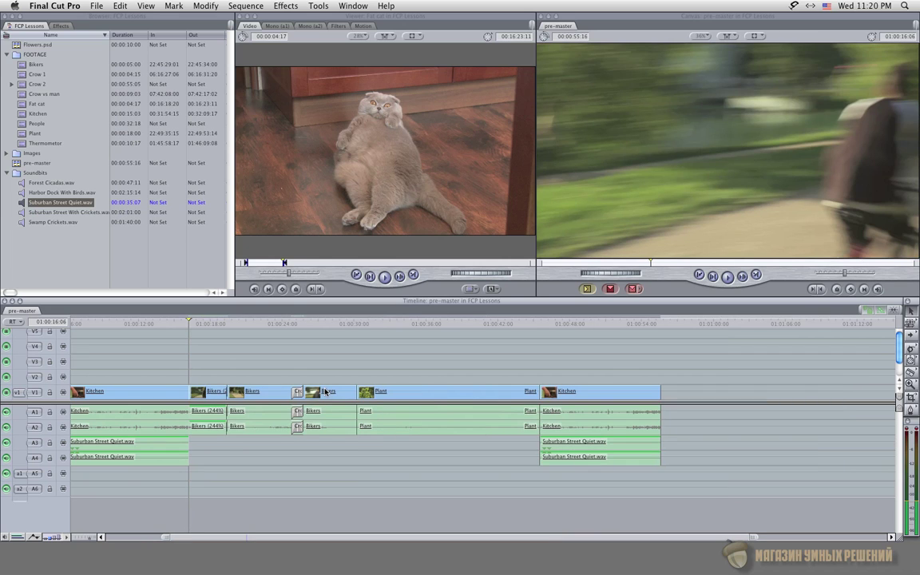